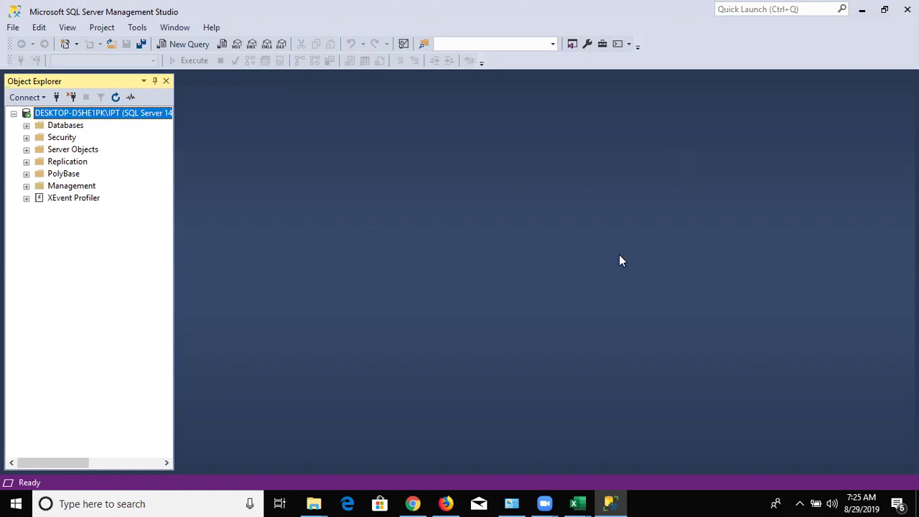
Switch to the loop_Q 27.08.2019 (1) workbook in Excel and look through the external data sources, including From SQL Server.
{"action": "left_click", "coordinate": [574, 504]}
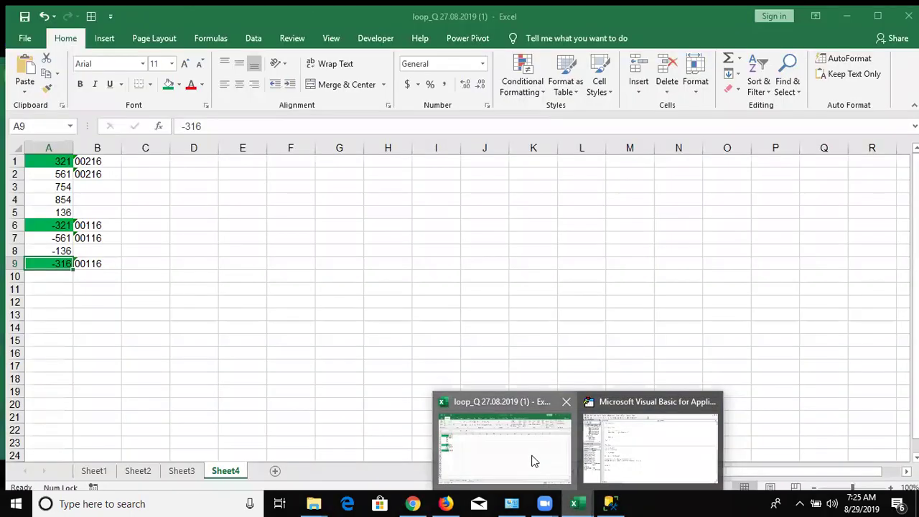
{"action": "left_click", "coordinate": [533, 463]}
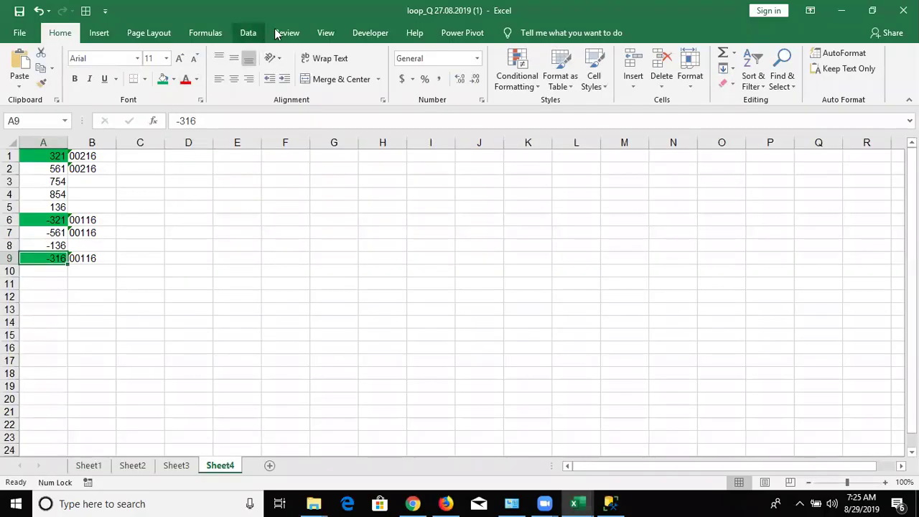
{"action": "left_click", "coordinate": [248, 33]}
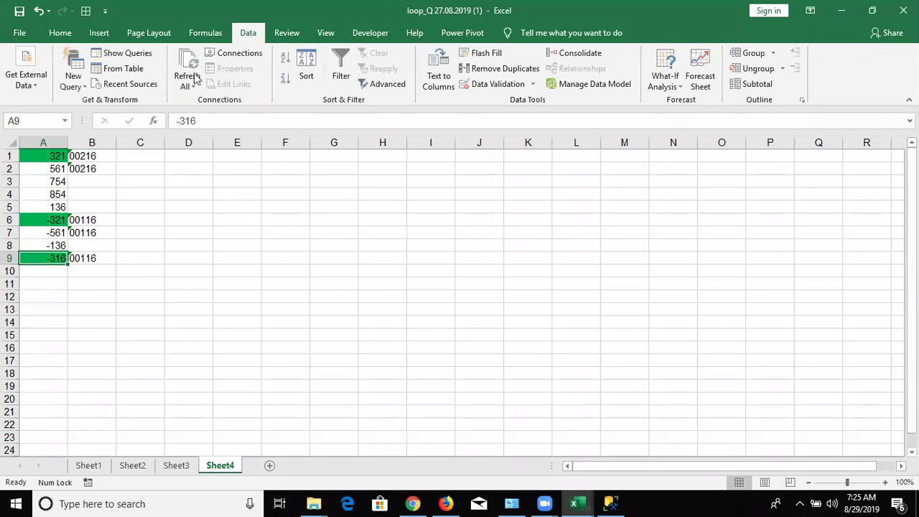
{"action": "left_click", "coordinate": [24, 79]}
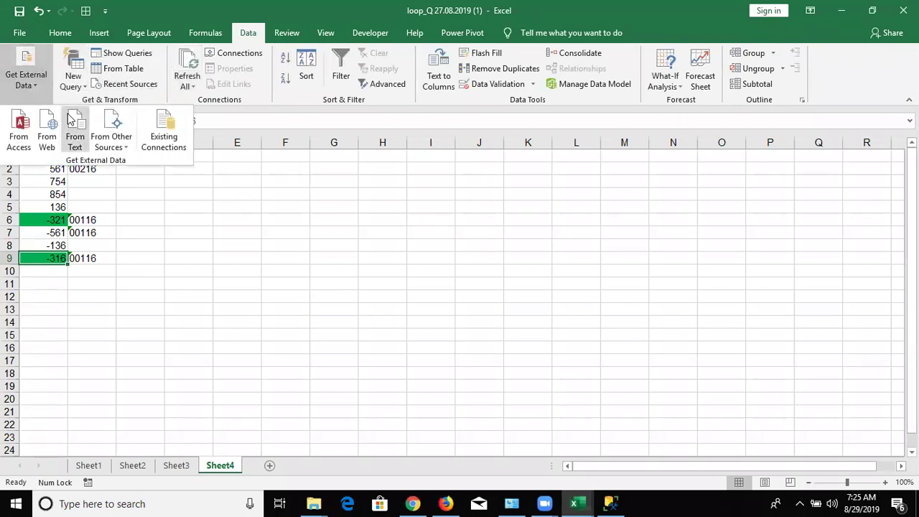
{"action": "left_click", "coordinate": [121, 152]}
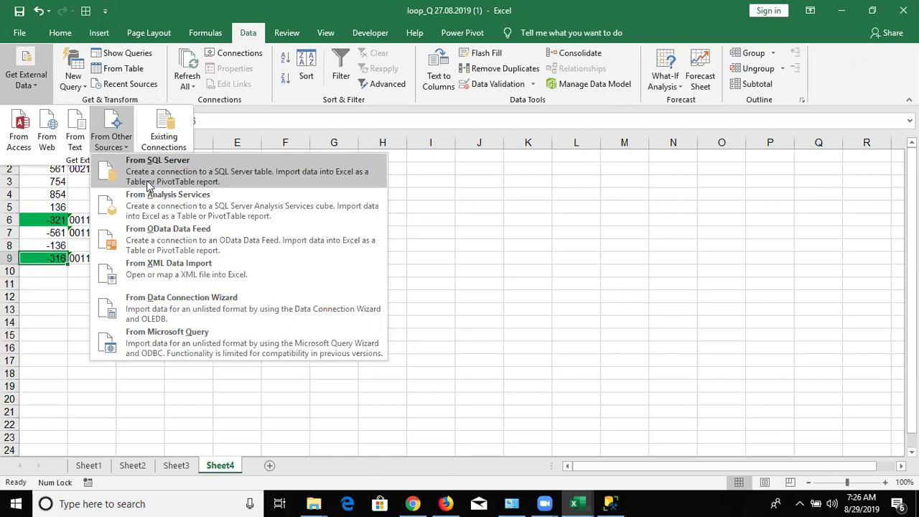
{"action": "left_click", "coordinate": [149, 185]}
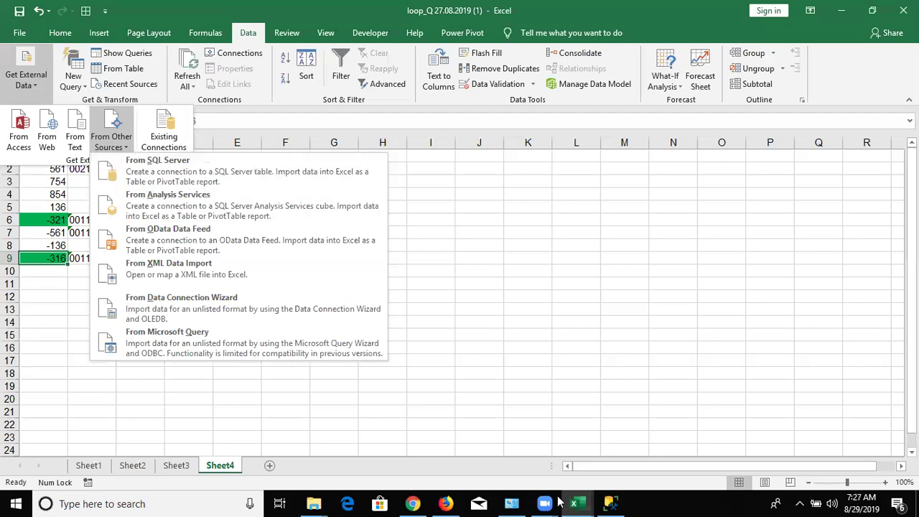
Switch to SQL Server Management Studio and retrieve the top 1000 rows of the dbo.Data table in the UData database.
{"action": "left_click", "coordinate": [612, 504]}
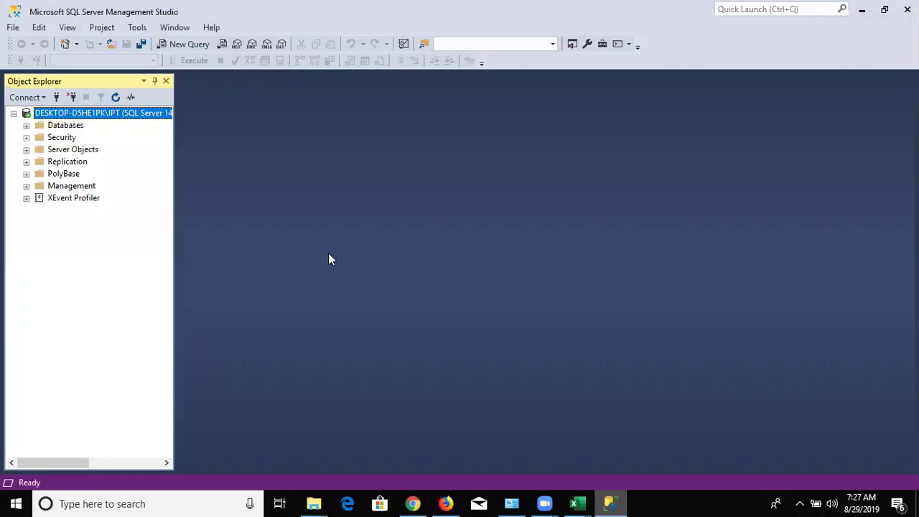
{"action": "left_click", "coordinate": [27, 125]}
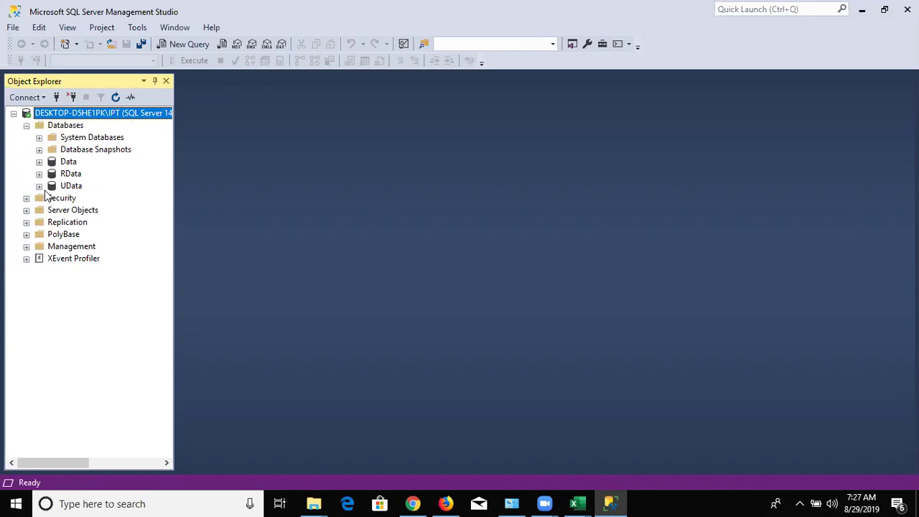
{"action": "left_click", "coordinate": [39, 186]}
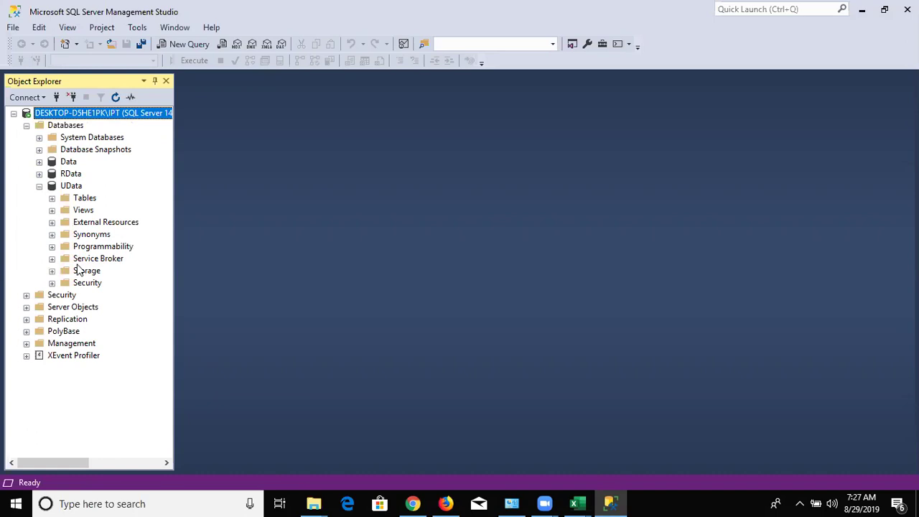
{"action": "left_click", "coordinate": [54, 197]}
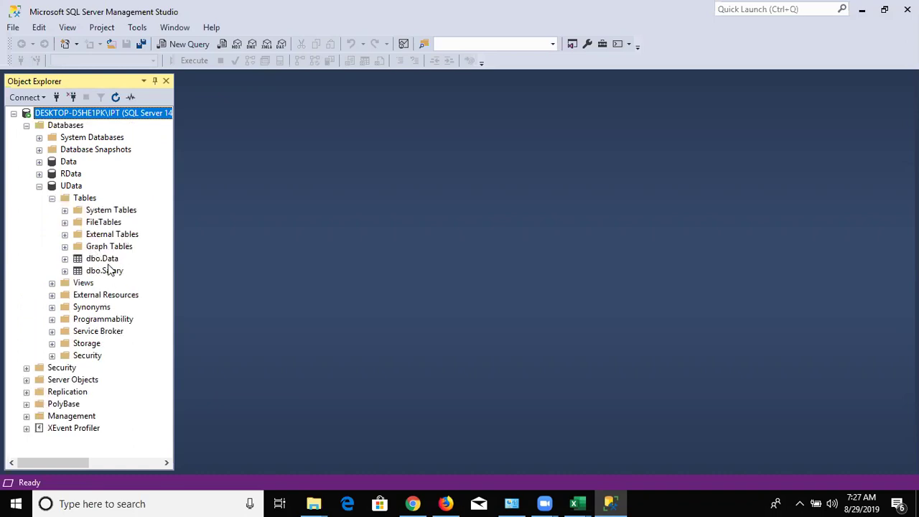
{"action": "left_click", "coordinate": [109, 261]}
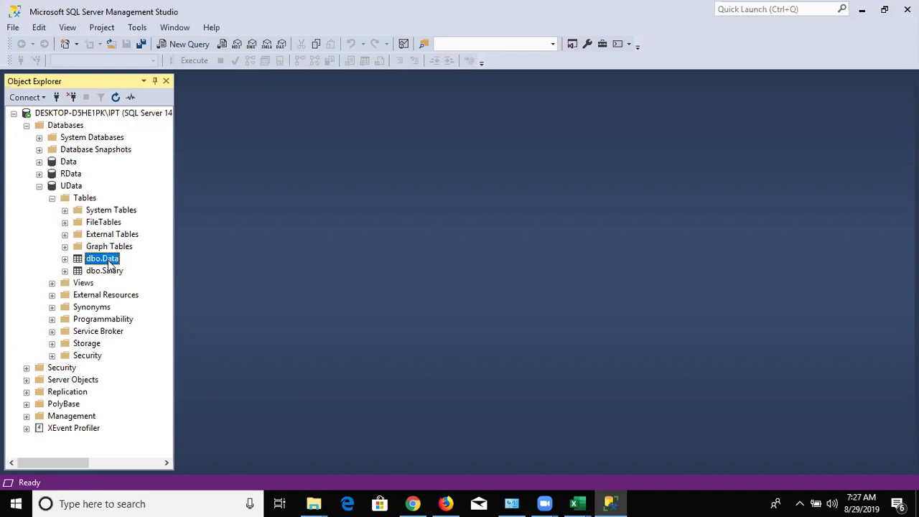
{"action": "right_click", "coordinate": [109, 263]}
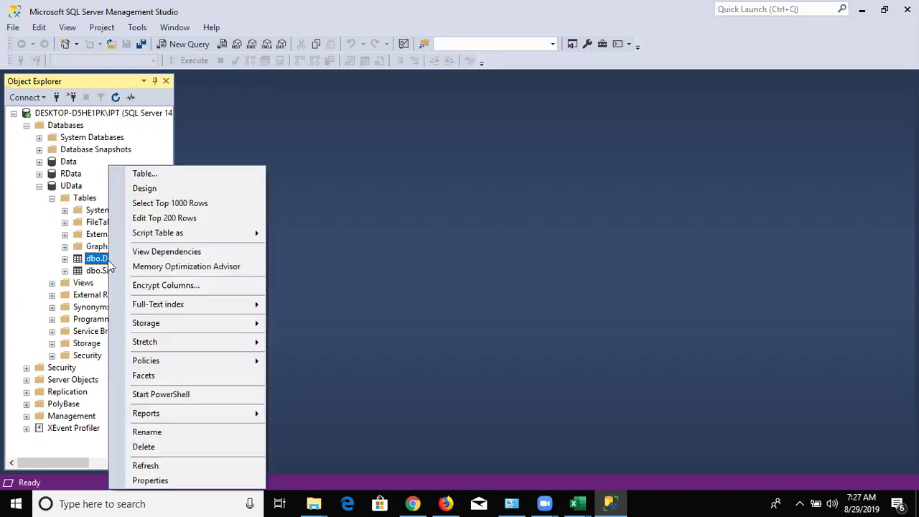
{"action": "left_click", "coordinate": [204, 204]}
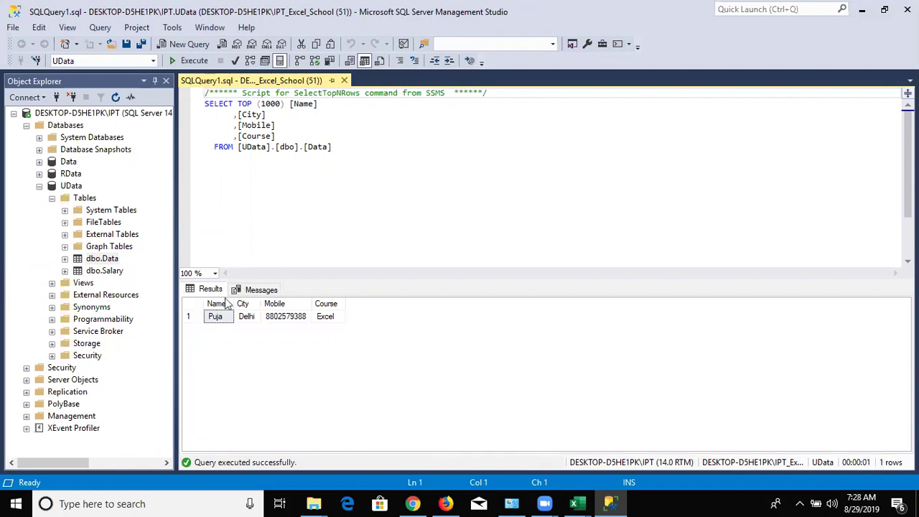
Retrieve the top 1000 rows of the dbo.Salary table and highlight the SELECT keyword in its script.
{"action": "left_click", "coordinate": [107, 277]}
{"action": "right_click", "coordinate": [108, 279]}
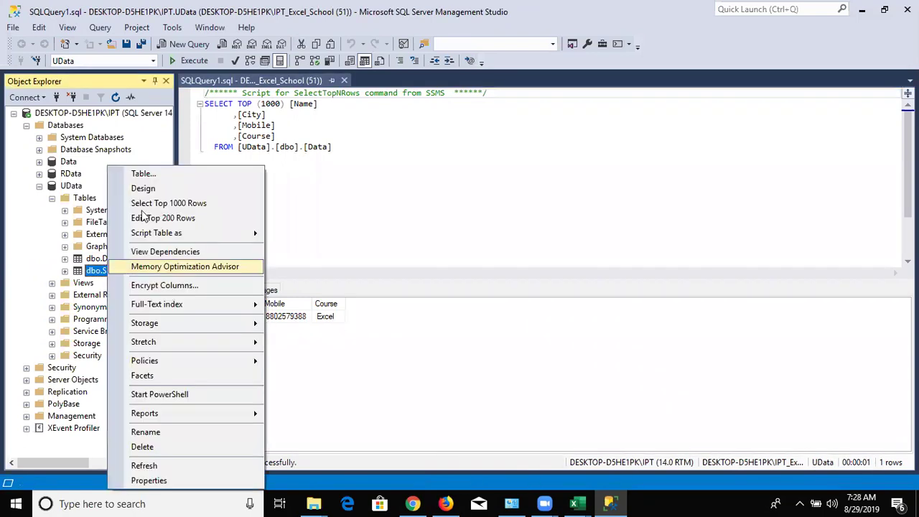
{"action": "left_click", "coordinate": [141, 206]}
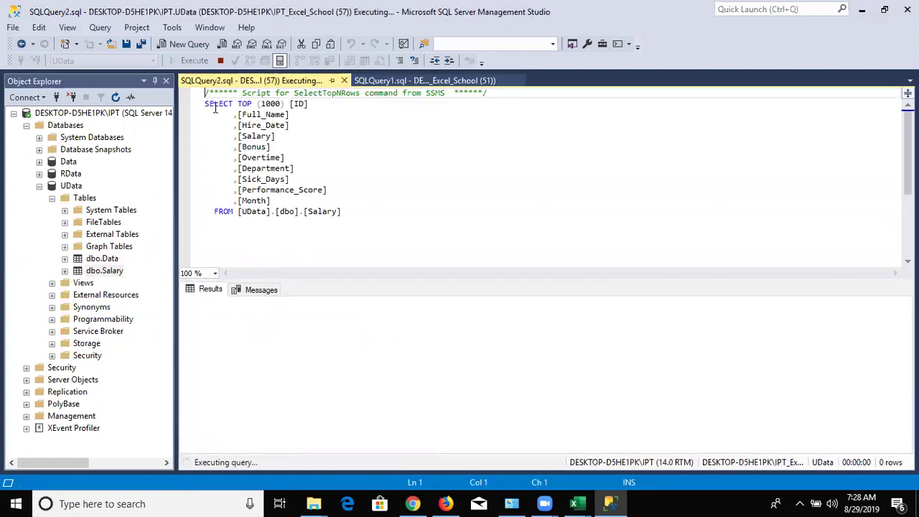
{"action": "left_click_drag", "start_coordinate": [342, 211], "coordinate": [204, 103]}
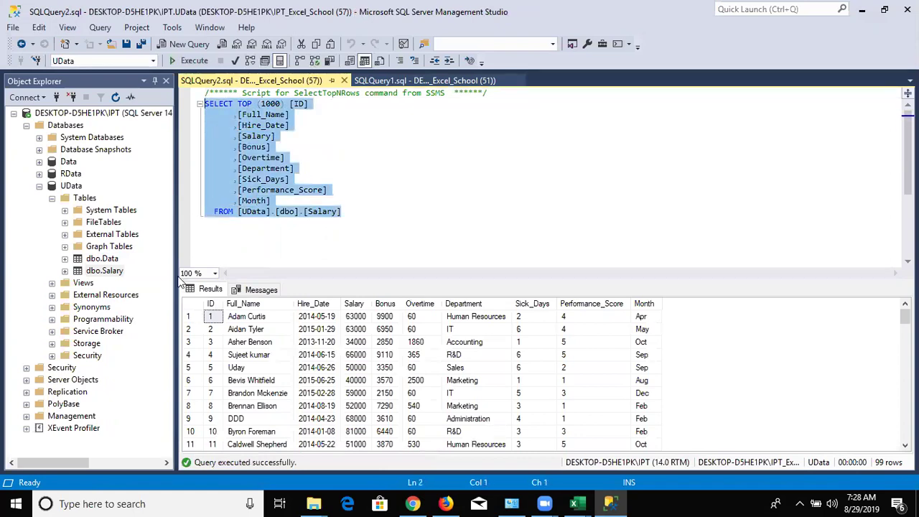
{"action": "left_click", "coordinate": [214, 103]}
{"action": "double_click", "coordinate": [214, 103]}
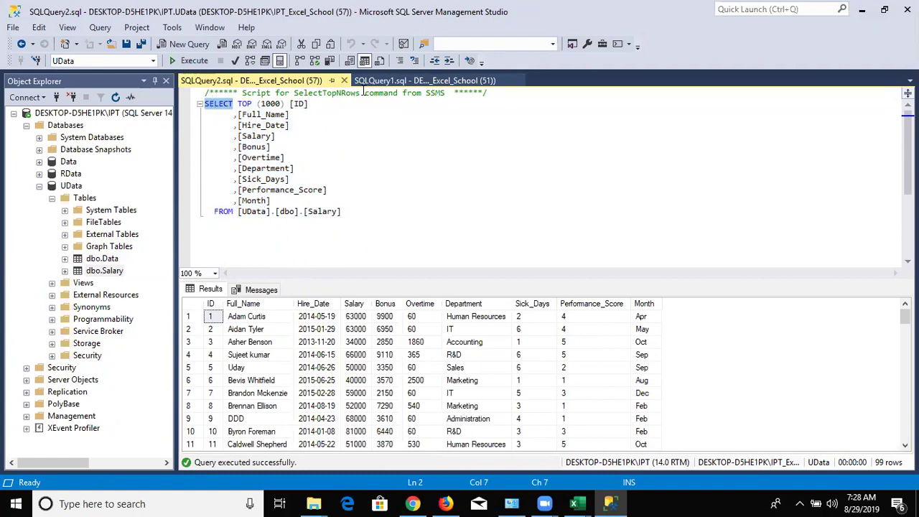
Review the SELECT statement of the dbo.Data query and close that query window.
{"action": "left_click", "coordinate": [436, 82]}
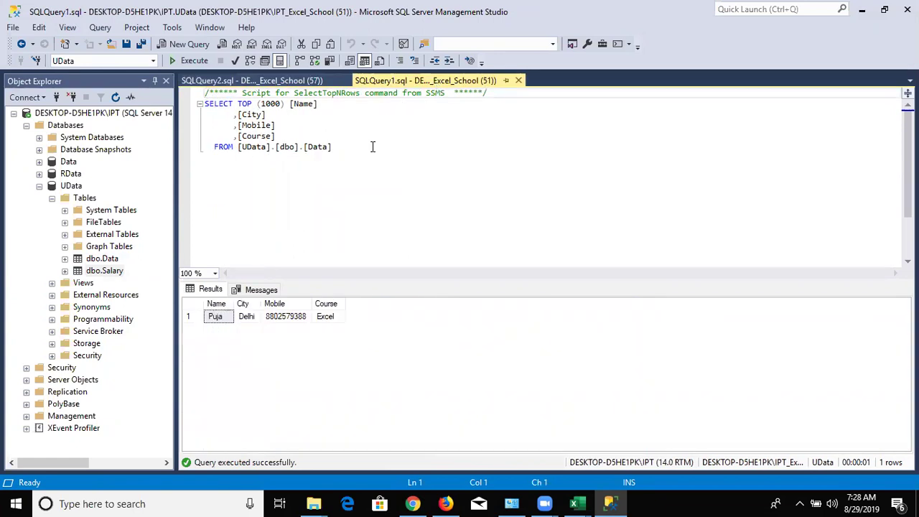
{"action": "left_click_drag", "start_coordinate": [373, 148], "coordinate": [215, 104]}
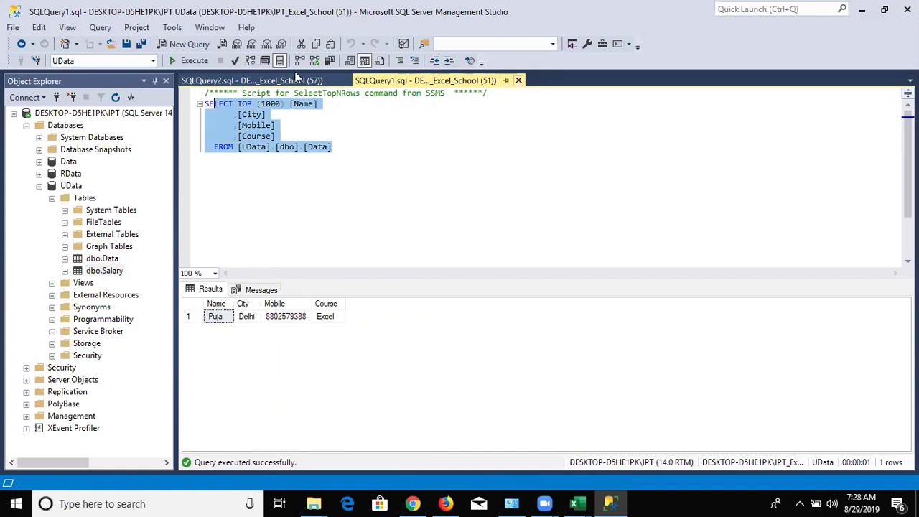
{"action": "key", "text": "ctrl+F4"}
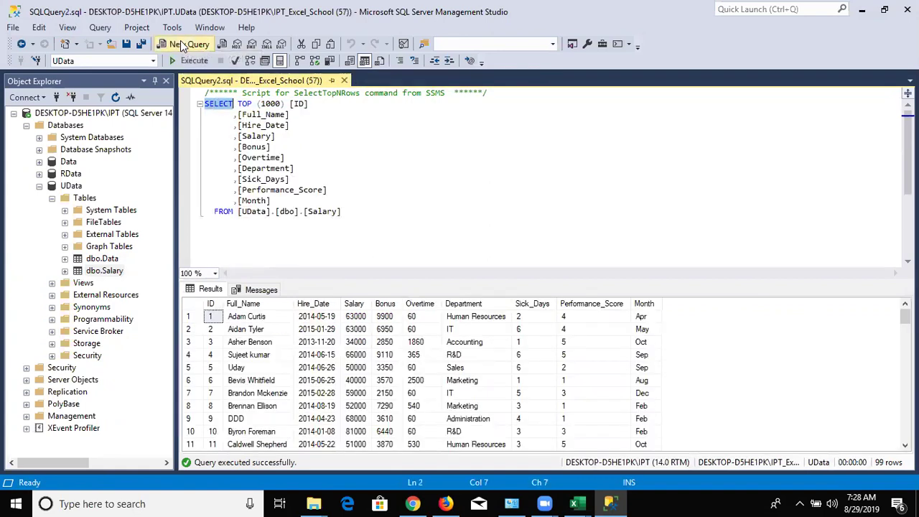
Open a new query and write a select statement for all columns of dbo.Salary.
{"action": "left_click", "coordinate": [180, 44]}
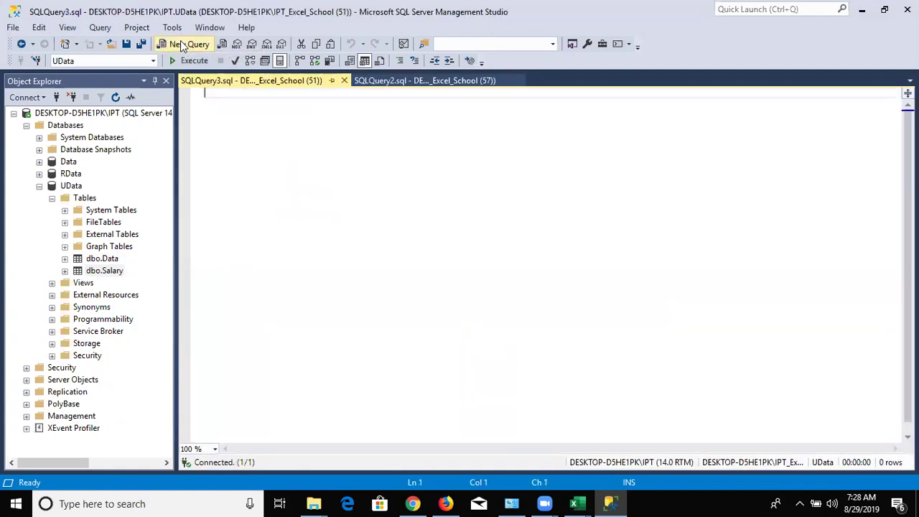
{"action": "type", "text": "select * form"}
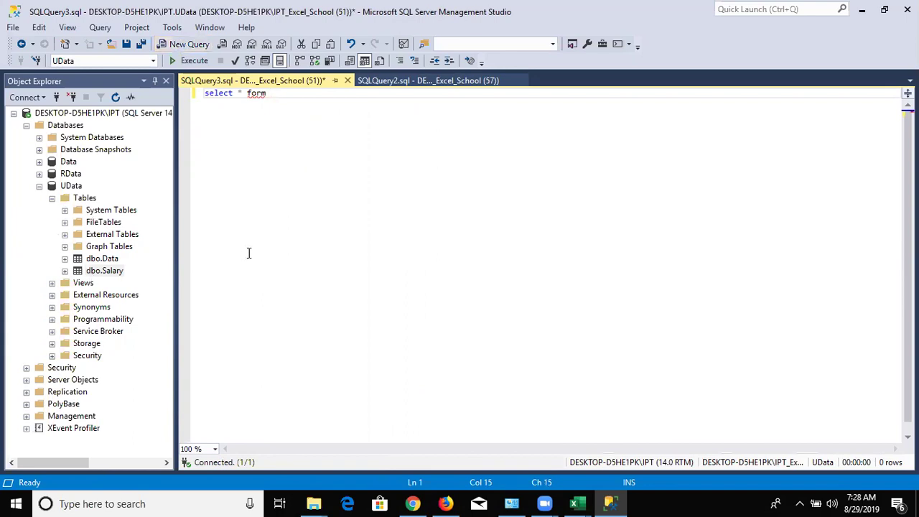
{"action": "type", "text": "data"}
{"action": "key", "text": "BackSpace"}
{"action": "key", "text": "BackSpace"}
{"action": "key", "text": "BackSpace"}
{"action": "key", "text": "BackSpace"}
{"action": "type", "text": "dbo"}
{"action": "type", "text": "."}
{"action": "type", "text": "da"}
{"action": "key", "text": "BackSpace"}
{"action": "key", "text": "BackSpace"}
{"action": "type", "text": "Salary"}
Correct the misspelled keyword to "from" and execute the query "select * from dbo.Salary".
{"action": "left_click", "coordinate": [257, 94]}
{"action": "key", "text": "BackSpace"}
{"action": "key", "text": "Right"}
{"action": "type", "text": "o"}
{"action": "left_click", "coordinate": [309, 131]}
{"action": "left_click", "coordinate": [263, 158]}
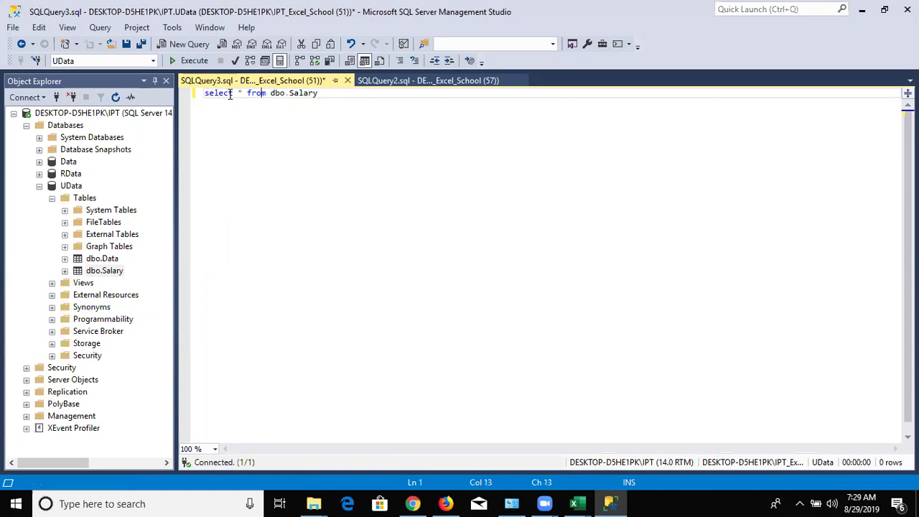
{"action": "left_click", "coordinate": [190, 60]}
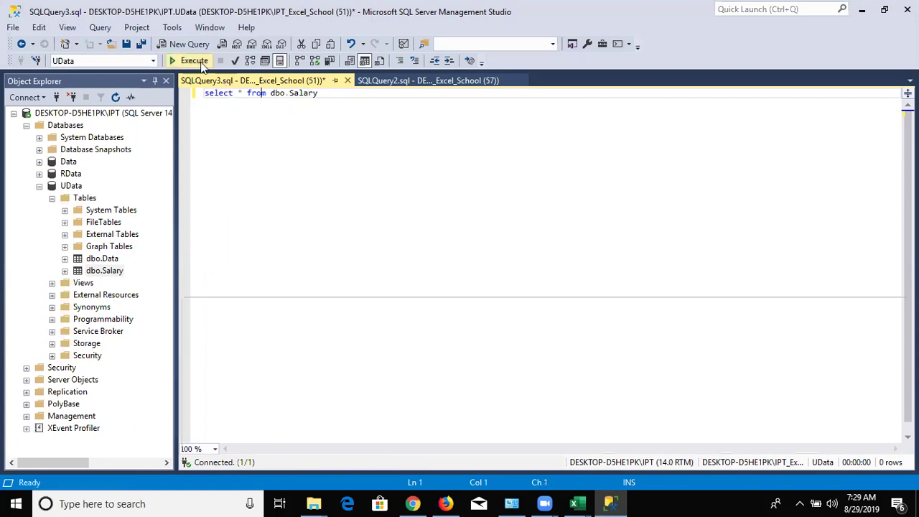
Highlight the asterisk in the query and examine the Salary column values in the results.
{"action": "double_click", "coordinate": [240, 94]}
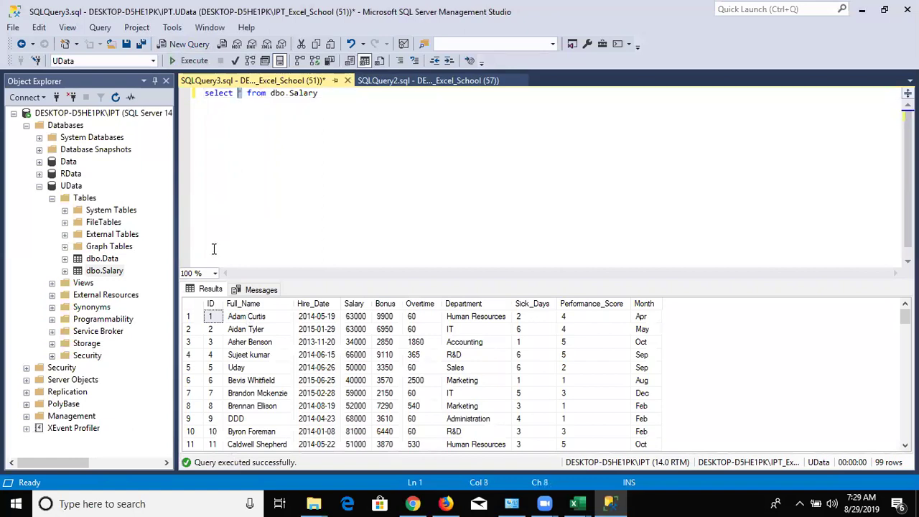
{"action": "left_click", "coordinate": [356, 384]}
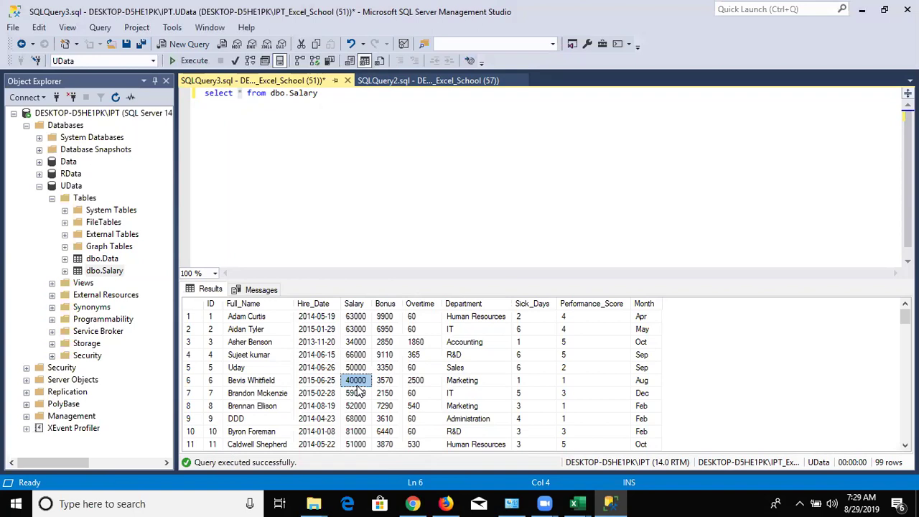
{"action": "left_click", "coordinate": [351, 367]}
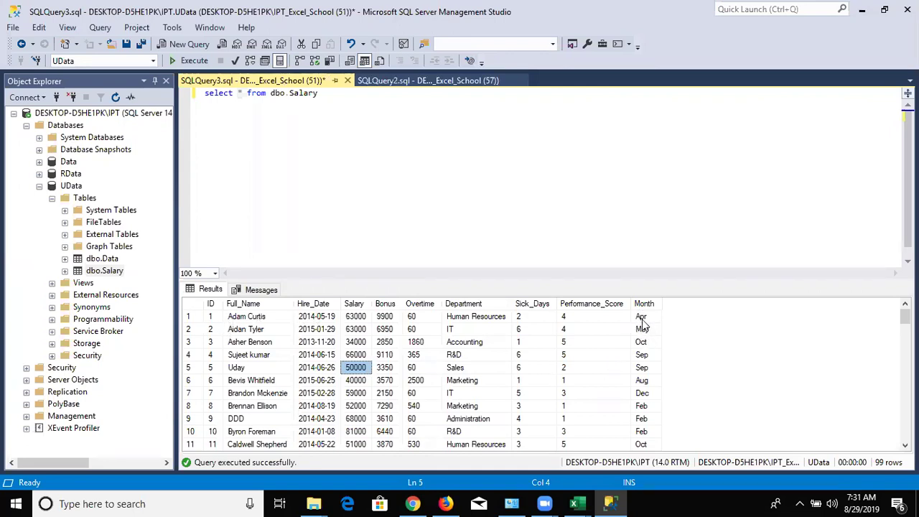
Add a where clause on a second line of the query, filtering by the Month column.
{"action": "left_click", "coordinate": [323, 97]}
{"action": "key", "text": "Return"}
{"action": "type", "text": "where"}
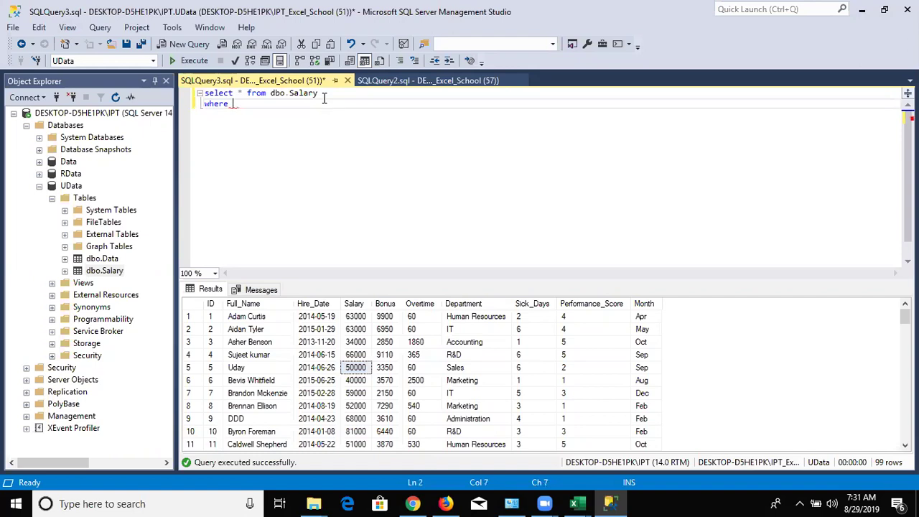
{"action": "type", "text": "M"}
{"action": "key", "text": "BackSpace"}
{"action": "key", "text": "BackSpace"}
{"action": "type", "text": "month"}
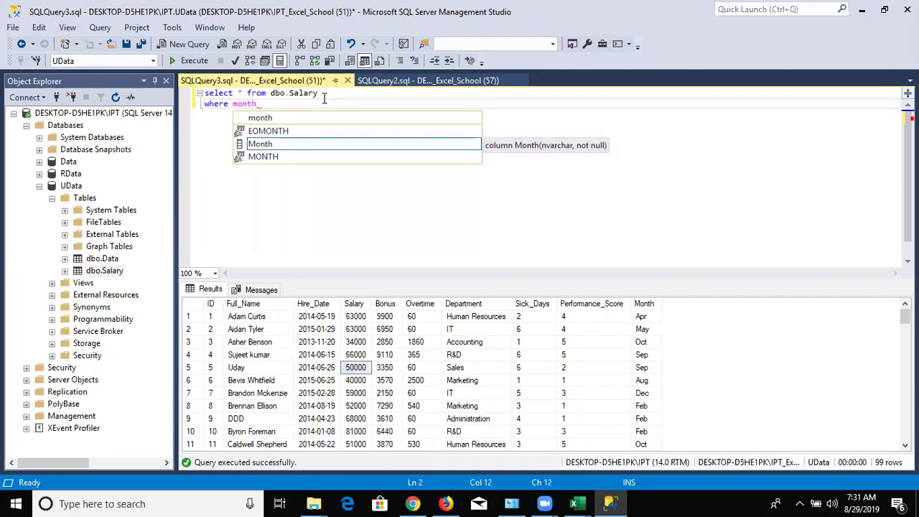
{"action": "key", "text": "Down"}
{"action": "key", "text": "Up"}
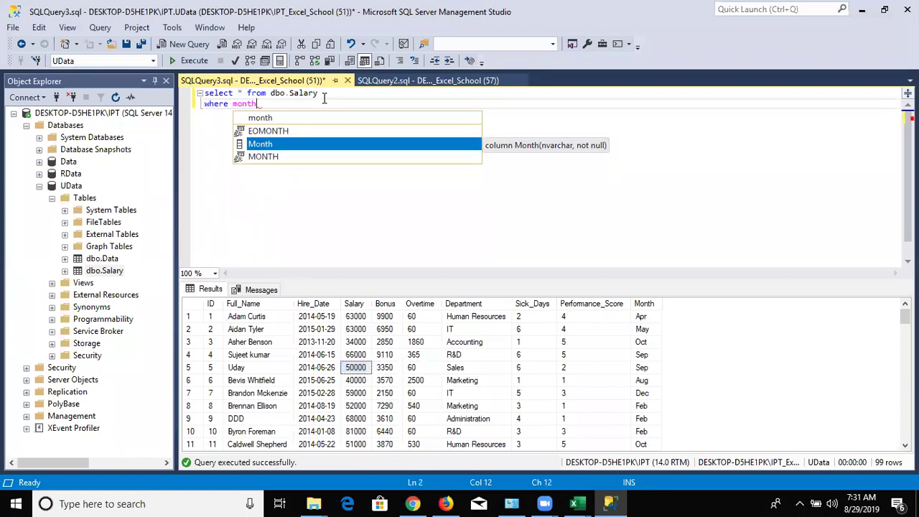
{"action": "key", "text": "Tab"}
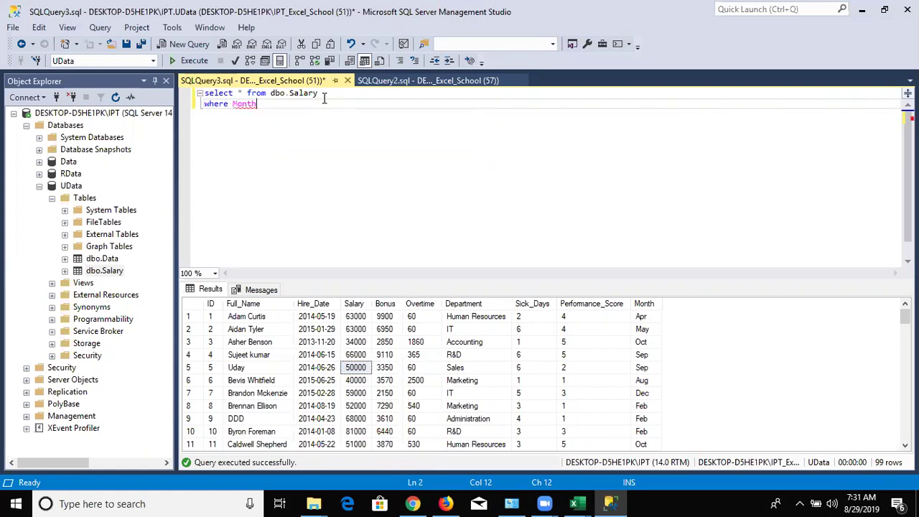
Complete the where clause as Month="Apr" with the value in double quotes and execute the query.
{"action": "type", "text": "='aP"}
{"action": "key", "text": "BackSpace"}
{"action": "key", "text": "BackSpace"}
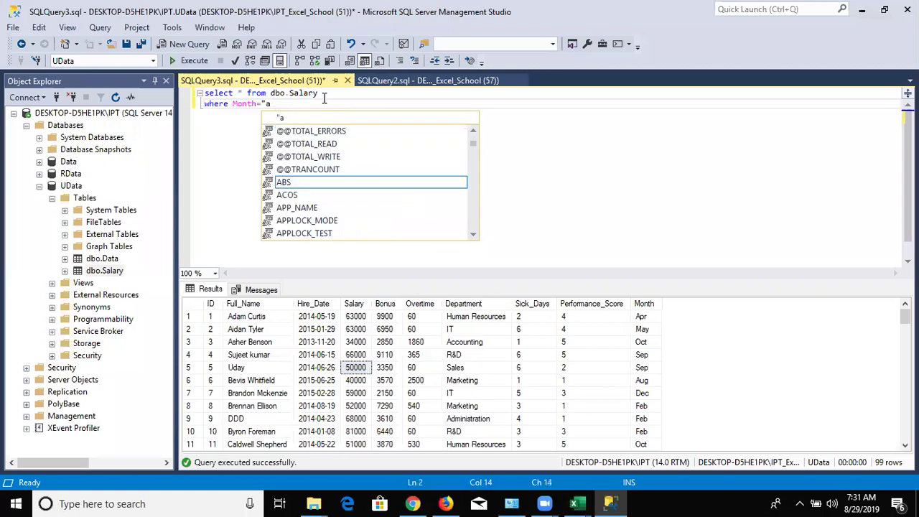
{"action": "type", "text": "apR"}
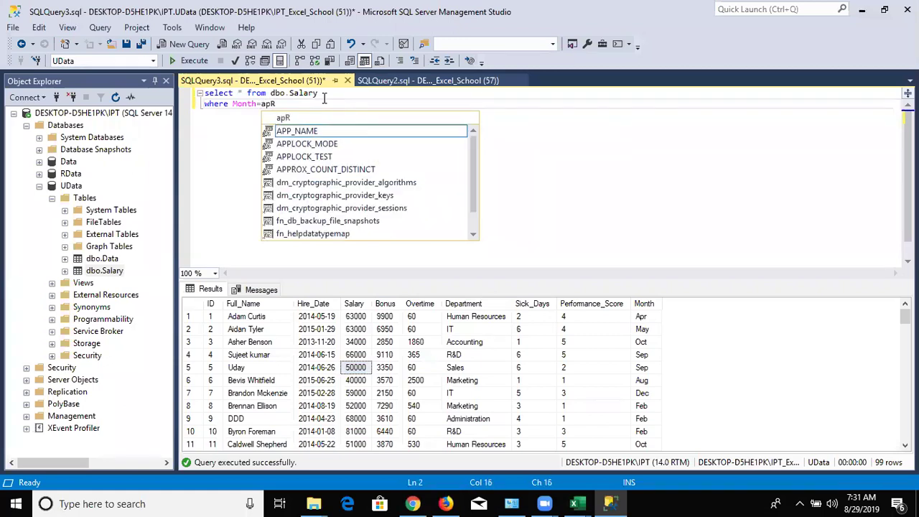
{"action": "key", "text": "BackSpace"}
{"action": "key", "text": "BackSpace"}
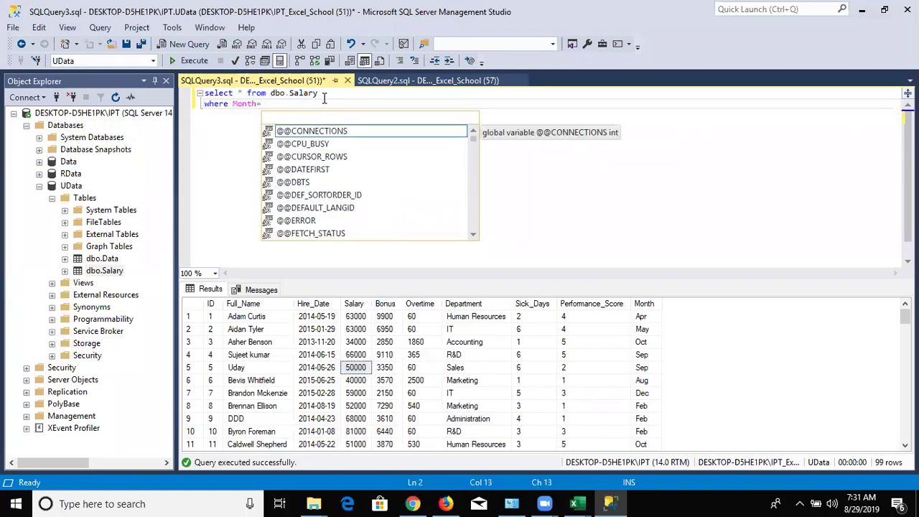
{"action": "type", "text": "A"}
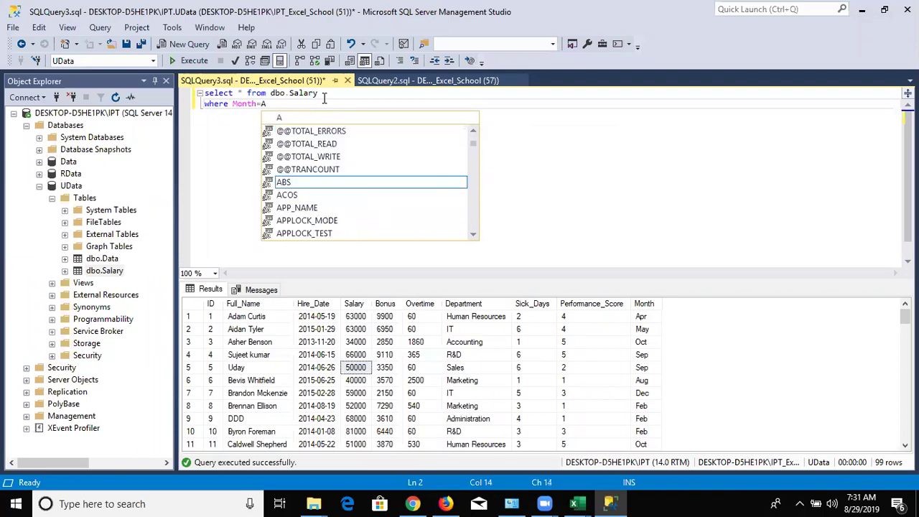
{"action": "type", "text": "p"}
{"action": "key", "text": "BackSpace"}
{"action": "key", "text": "BackSpace"}
{"action": "type", "text": "\"Apr\""}
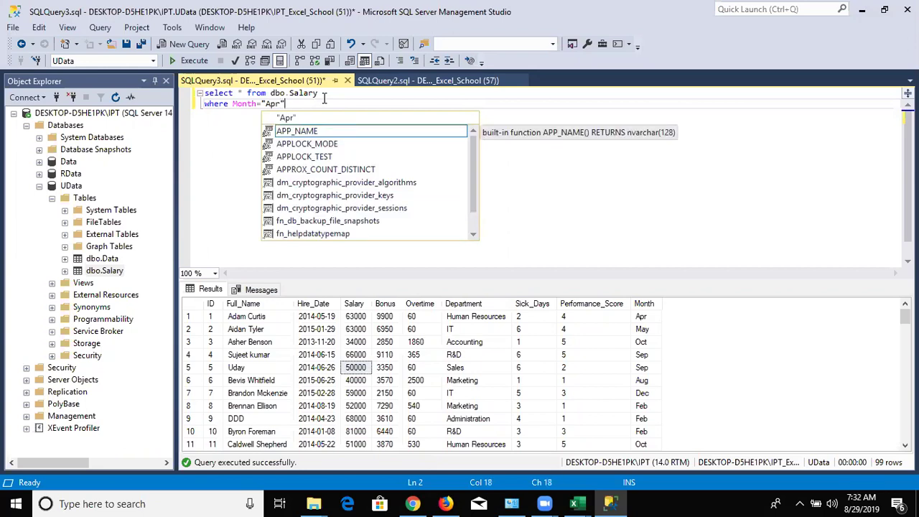
{"action": "key", "text": "Escape"}
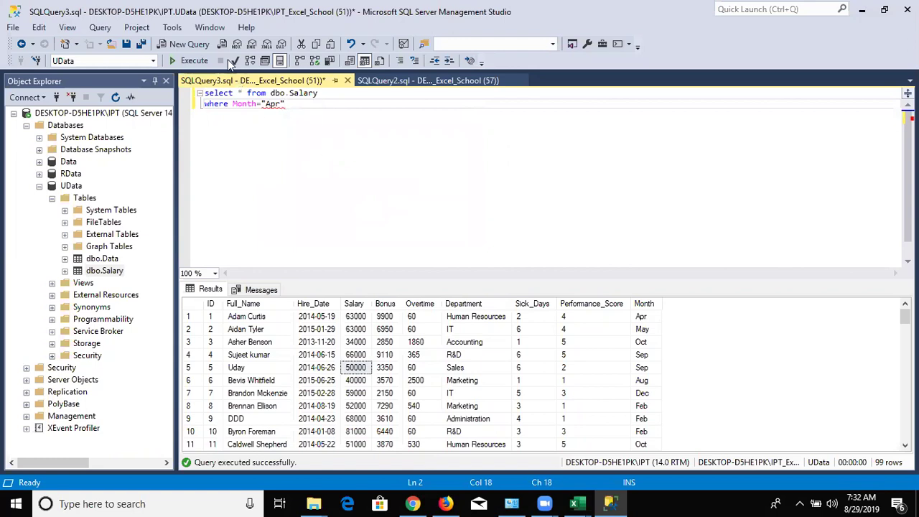
{"action": "left_click", "coordinate": [198, 61]}
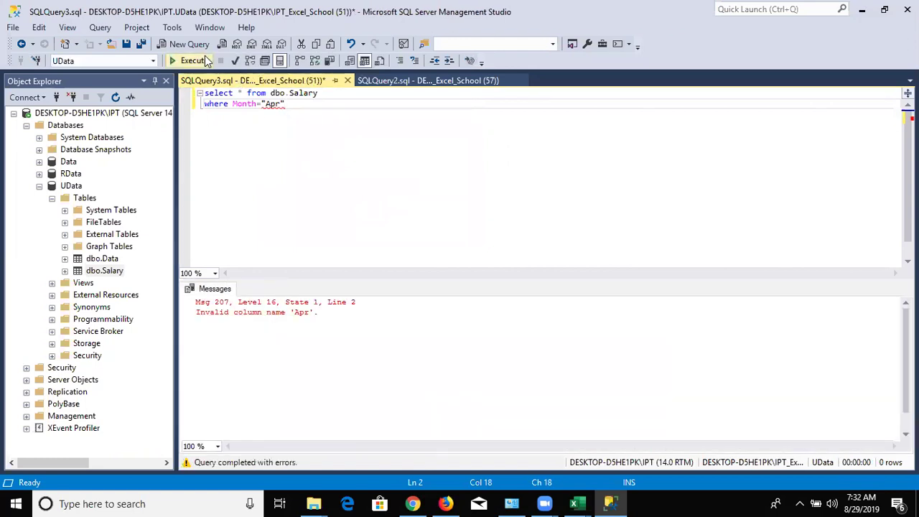
Replace the double quotes around Apr with single quotes in the where clause and execute the query.
{"action": "left_click", "coordinate": [266, 105]}
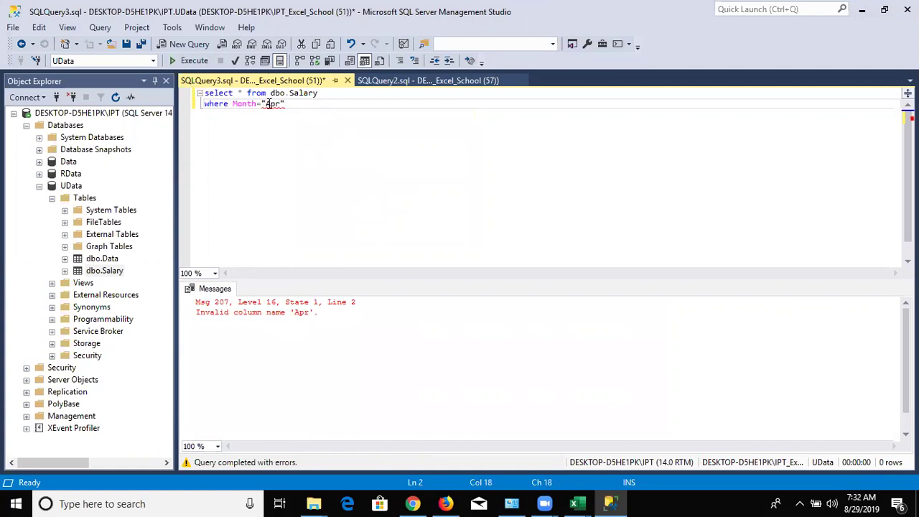
{"action": "key", "text": "BackSpace"}
{"action": "type", "text": "'"}
{"action": "key", "text": "End"}
{"action": "key", "text": "BackSpace"}
{"action": "type", "text": "'"}
{"action": "key", "text": "Left"}
{"action": "key", "text": "Left"}
{"action": "left_click", "coordinate": [181, 63]}
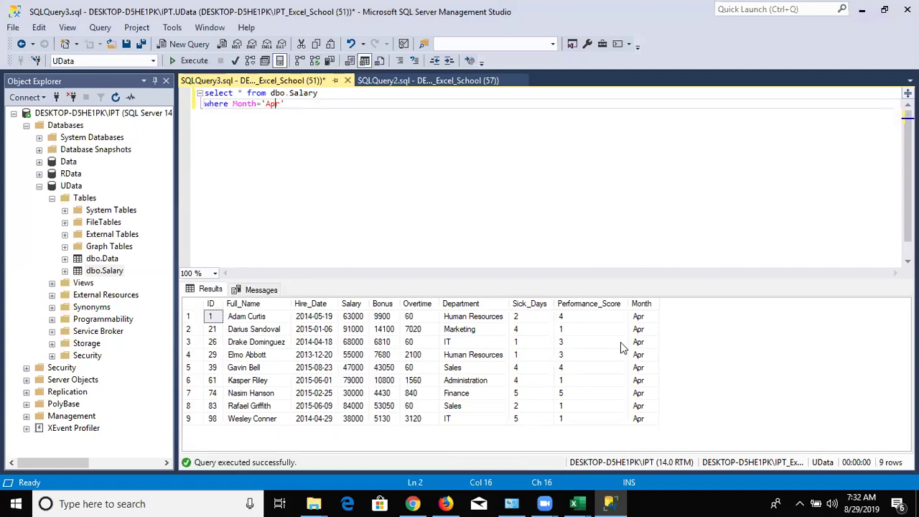
Examine the filtered Salary rows and highlight both lines of the query.
{"action": "left_click", "coordinate": [392, 354]}
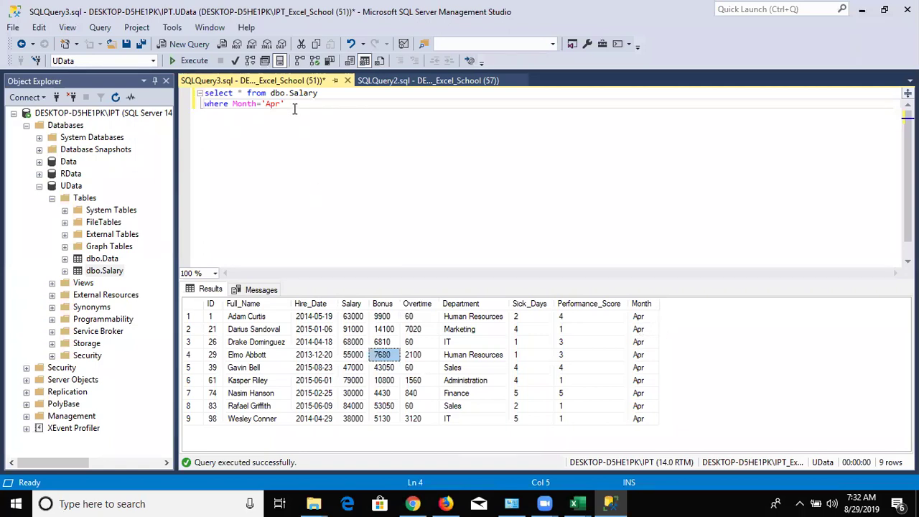
{"action": "left_click_drag", "start_coordinate": [291, 105], "coordinate": [204, 93]}
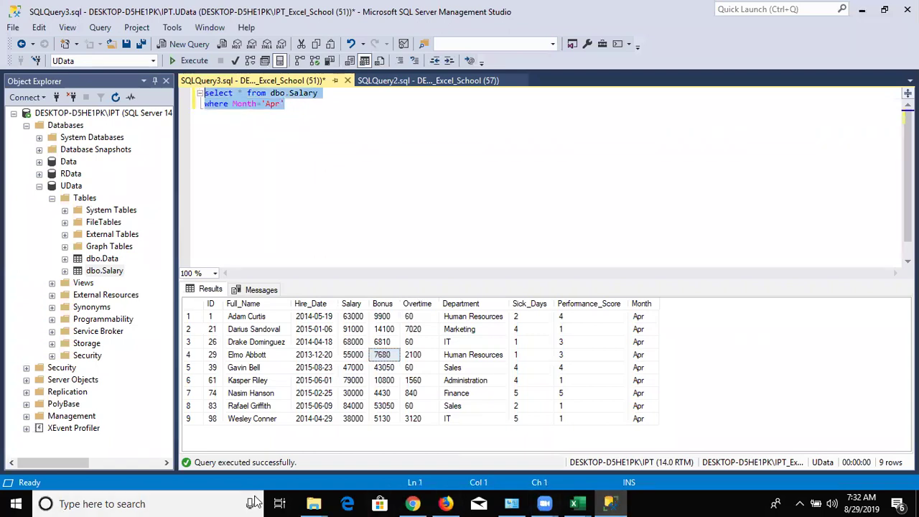
{"action": "left_click", "coordinate": [312, 502]}
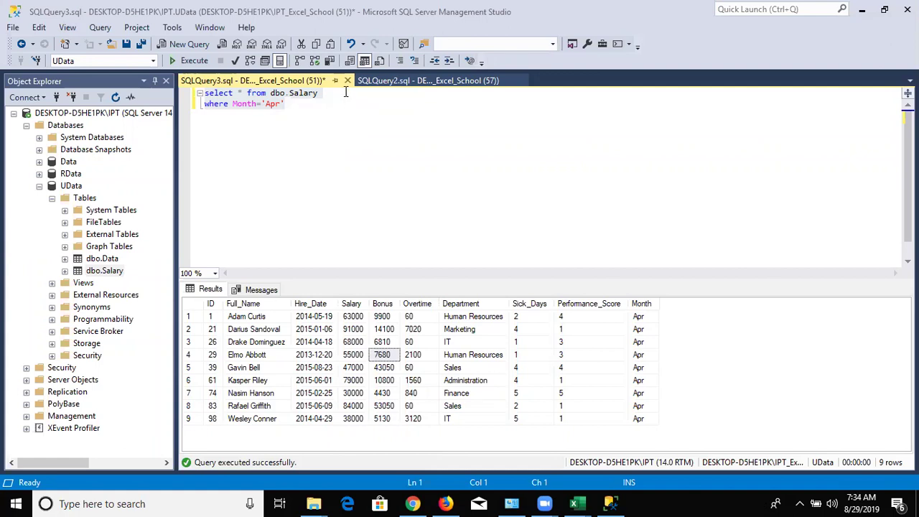
{"action": "left_click", "coordinate": [336, 162]}
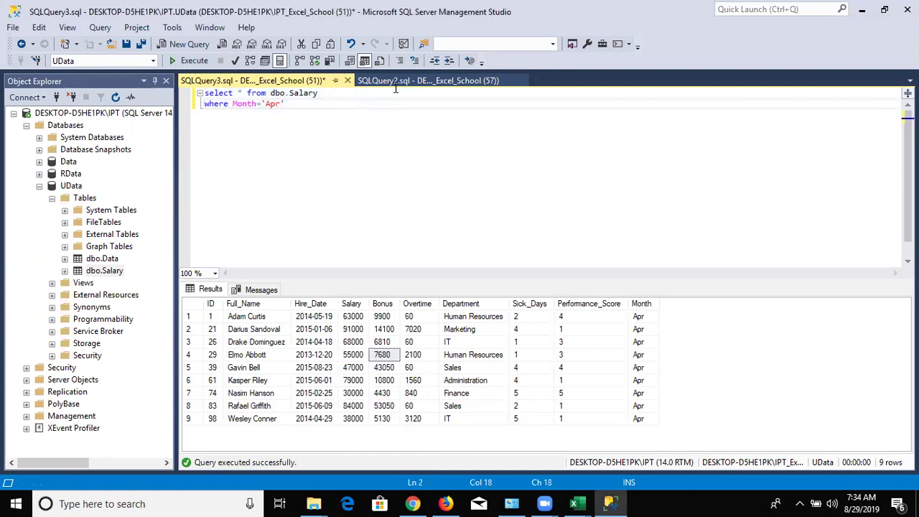
Save the current query as SQLQuery3 in the SQL Server Management Studio folder and close both open queries.
{"action": "left_click", "coordinate": [347, 82]}
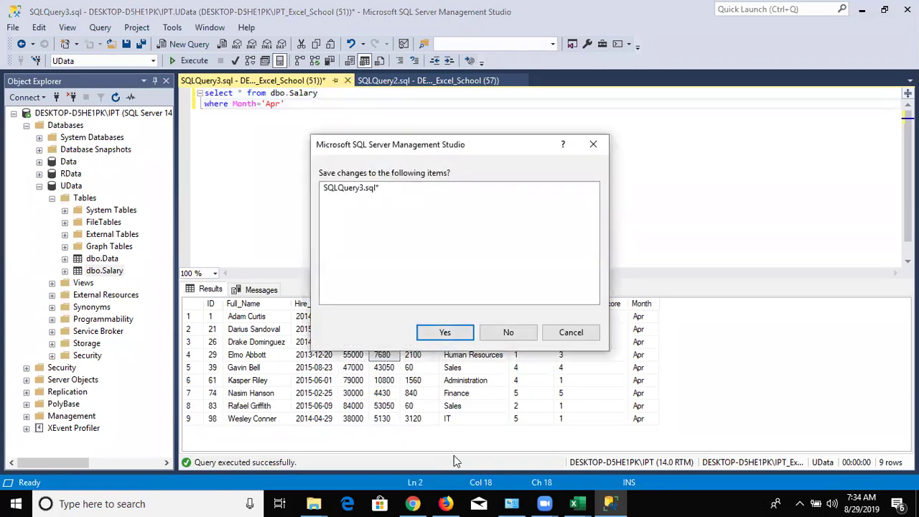
{"action": "left_click", "coordinate": [446, 332]}
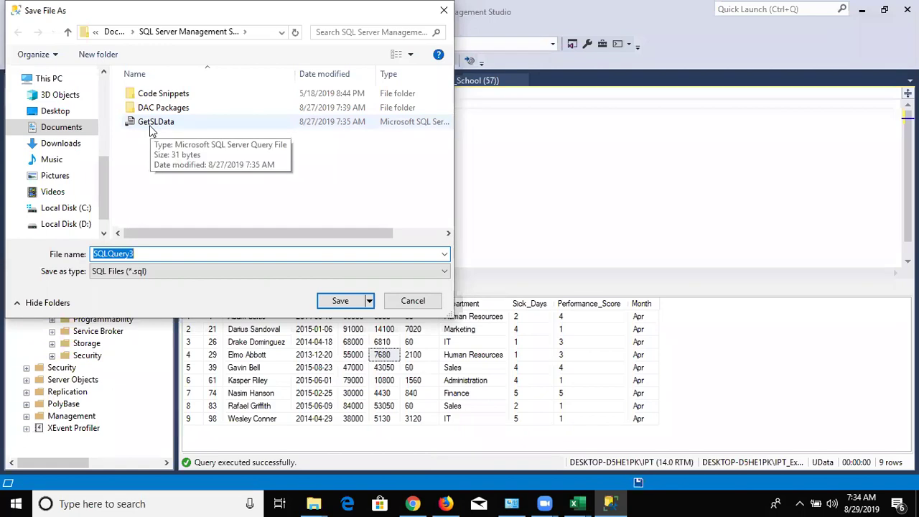
{"action": "left_click", "coordinate": [338, 303]}
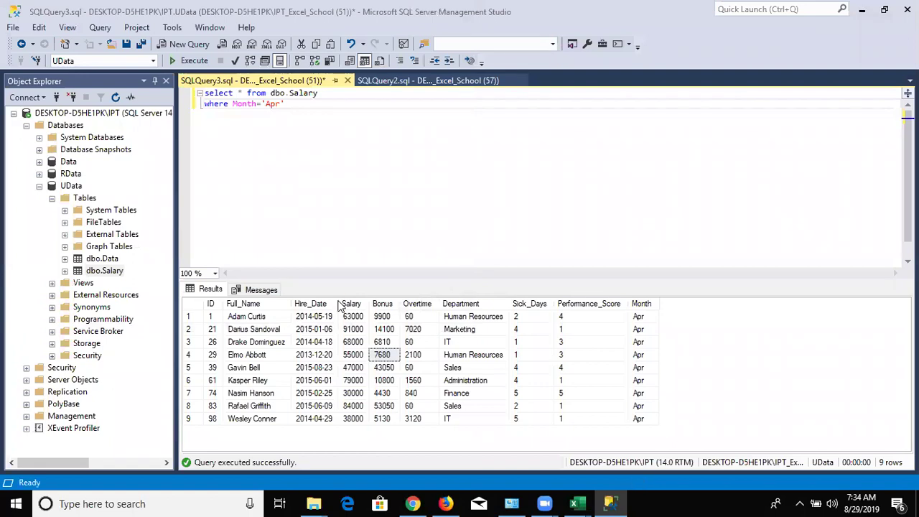
{"action": "left_click", "coordinate": [348, 80]}
{"action": "left_click", "coordinate": [346, 80]}
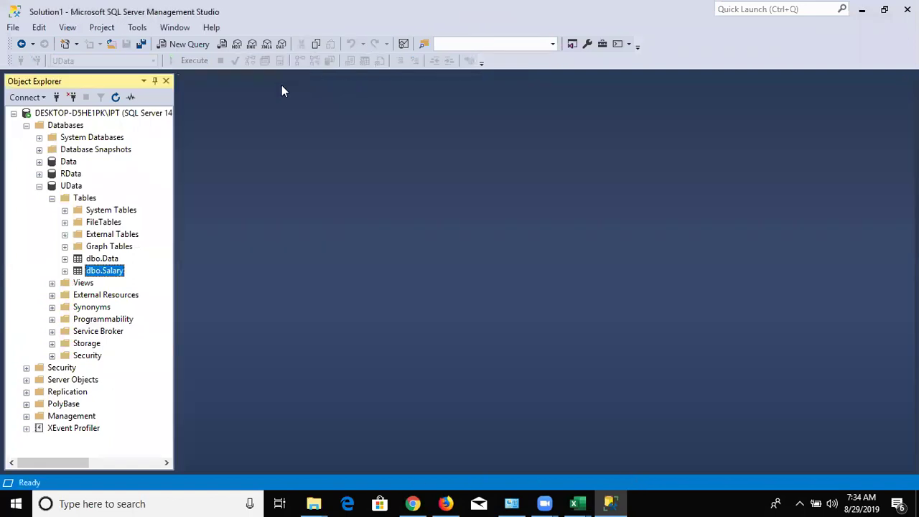
Open the saved SQLQuery3 file from the SQL Server Management Studio folder and execute it.
{"action": "left_click", "coordinate": [16, 28]}
{"action": "left_click", "coordinate": [294, 136]}
{"action": "left_click", "coordinate": [110, 45]}
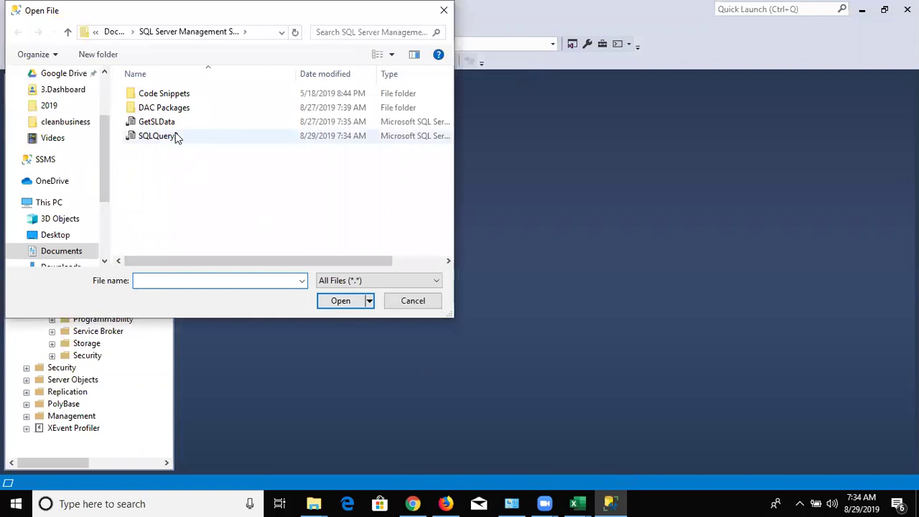
{"action": "left_click", "coordinate": [176, 136]}
{"action": "left_click", "coordinate": [329, 305]}
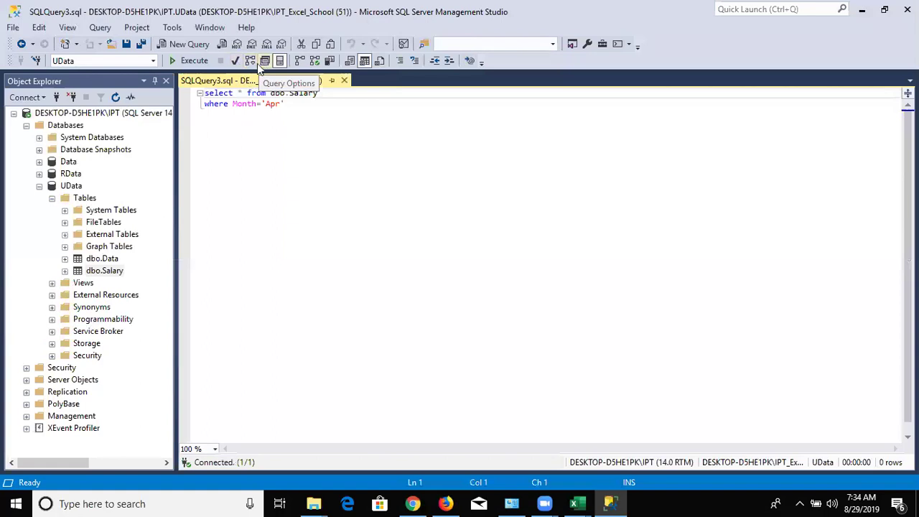
{"action": "left_click", "coordinate": [205, 64]}
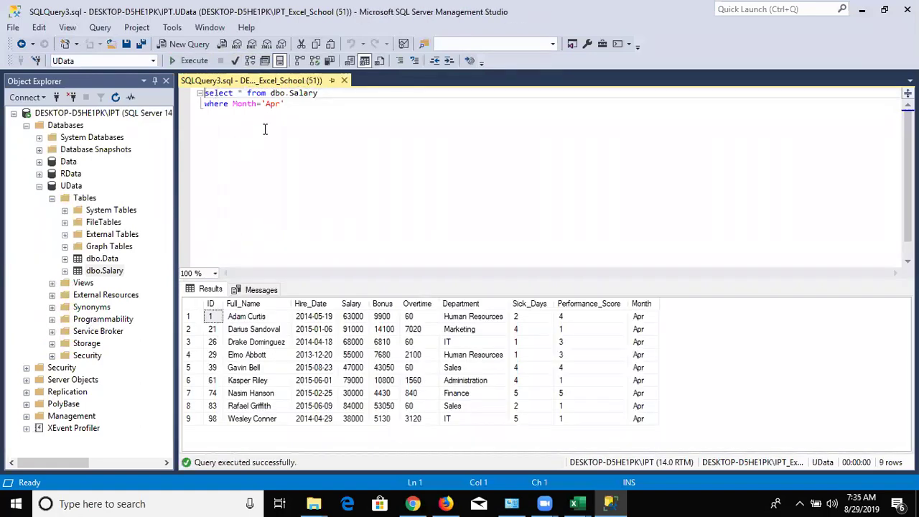
Execute the query with its results output to a grid, and again with its results output to text.
{"action": "left_click", "coordinate": [350, 61]}
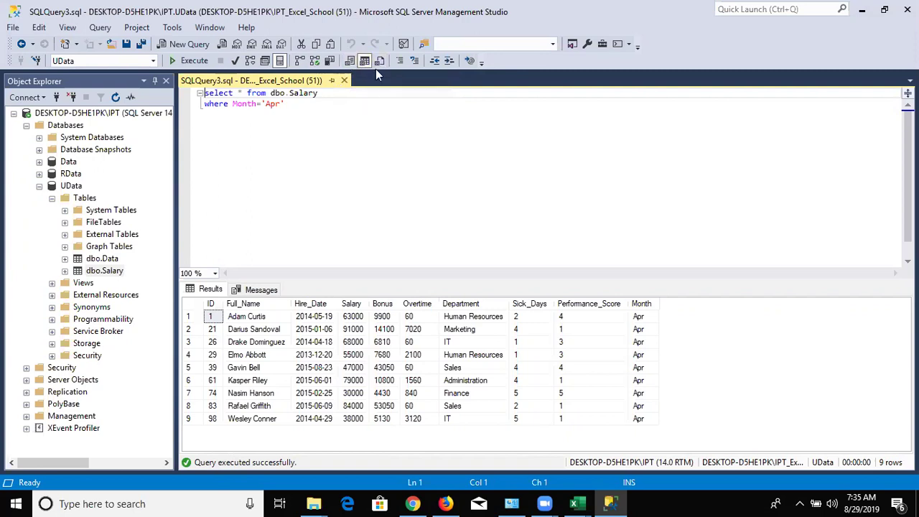
{"action": "left_click", "coordinate": [390, 370]}
{"action": "left_click", "coordinate": [467, 368]}
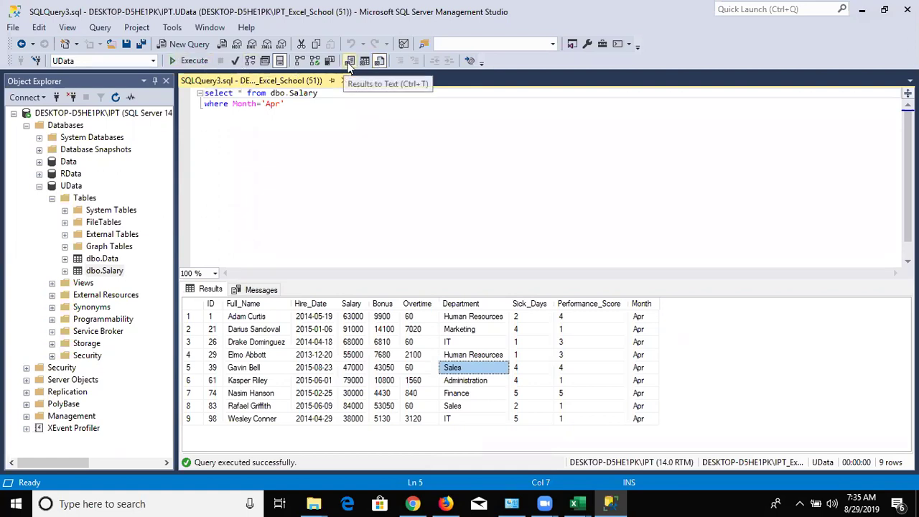
{"action": "left_click", "coordinate": [364, 62]}
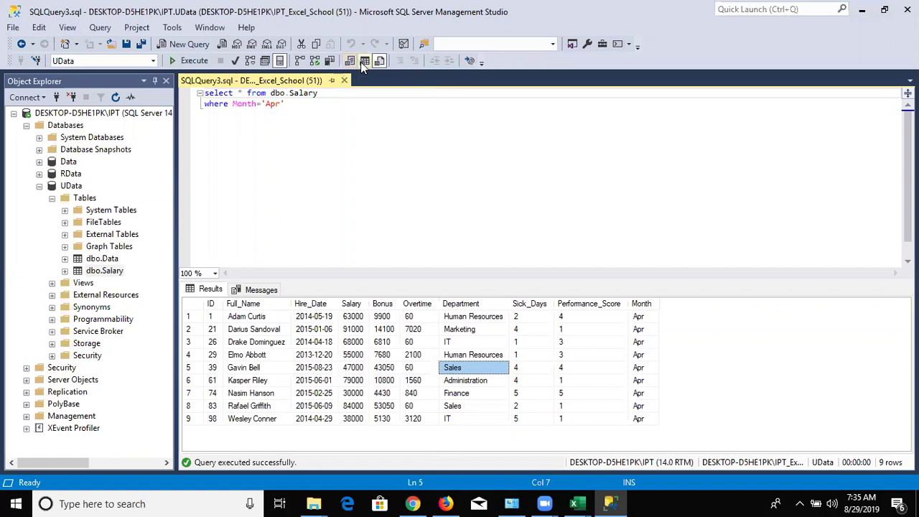
{"action": "left_click", "coordinate": [183, 64]}
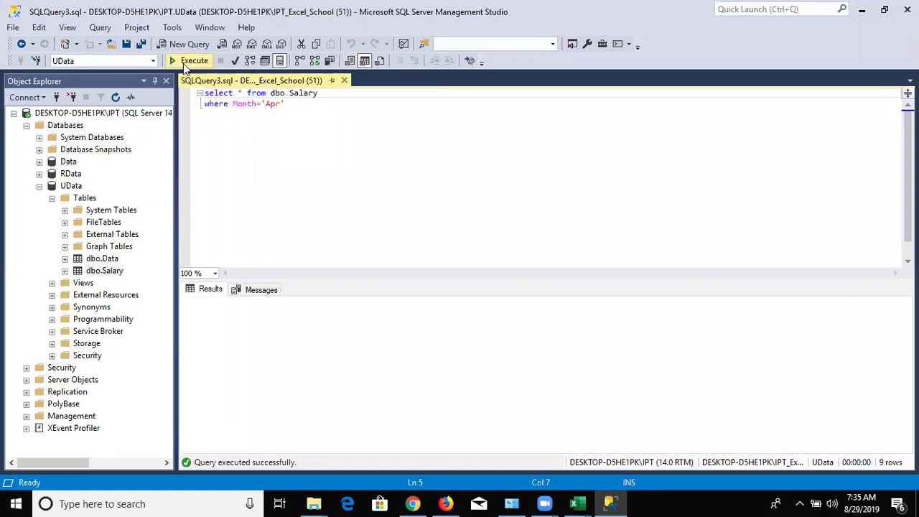
{"action": "left_click", "coordinate": [349, 62]}
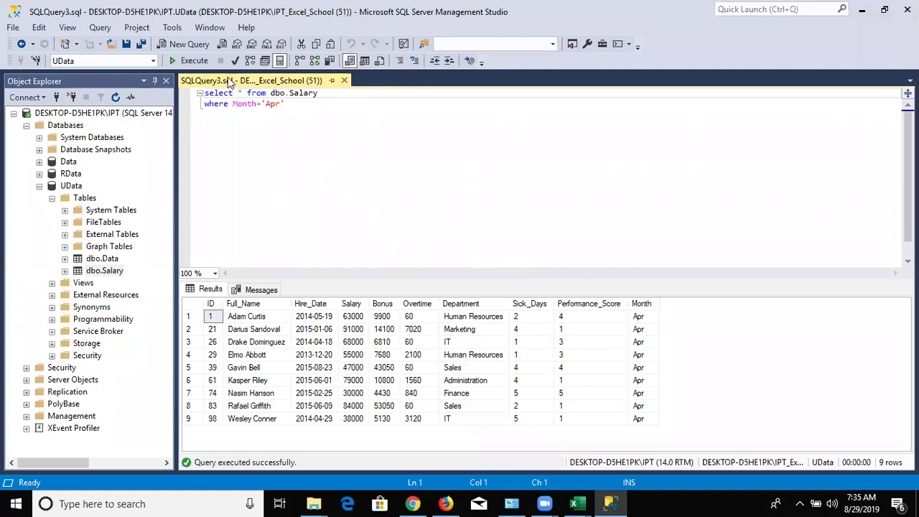
{"action": "left_click", "coordinate": [188, 61]}
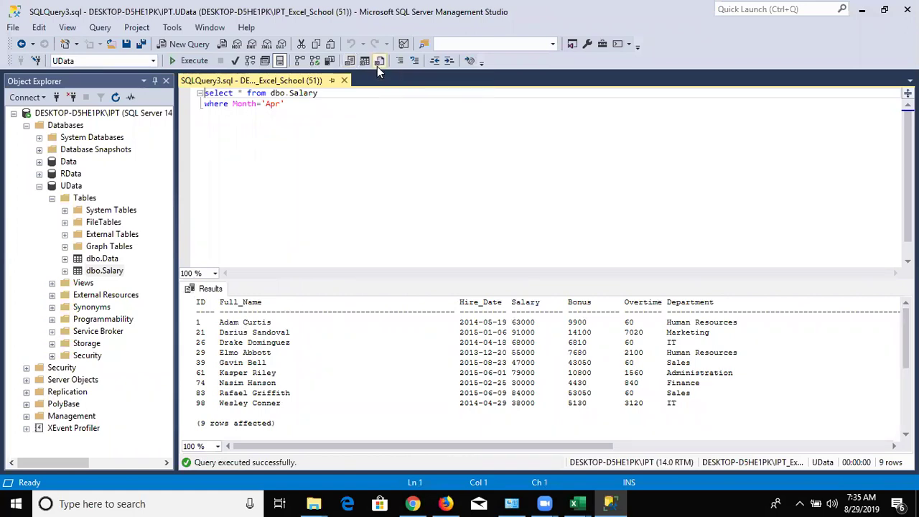
Execute the query with its results output to a file, saved as the report file tt in the Documents folder.
{"action": "left_click", "coordinate": [188, 61]}
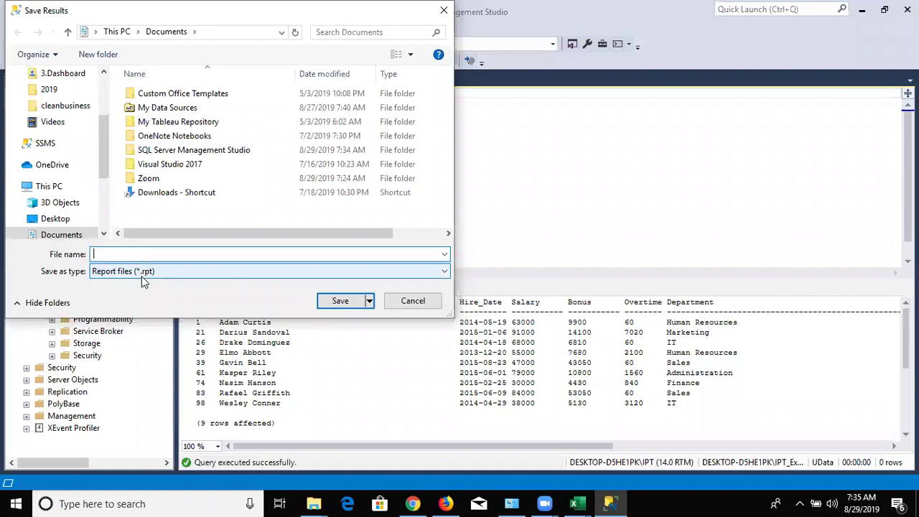
{"action": "left_click", "coordinate": [142, 275]}
{"action": "left_click", "coordinate": [142, 280]}
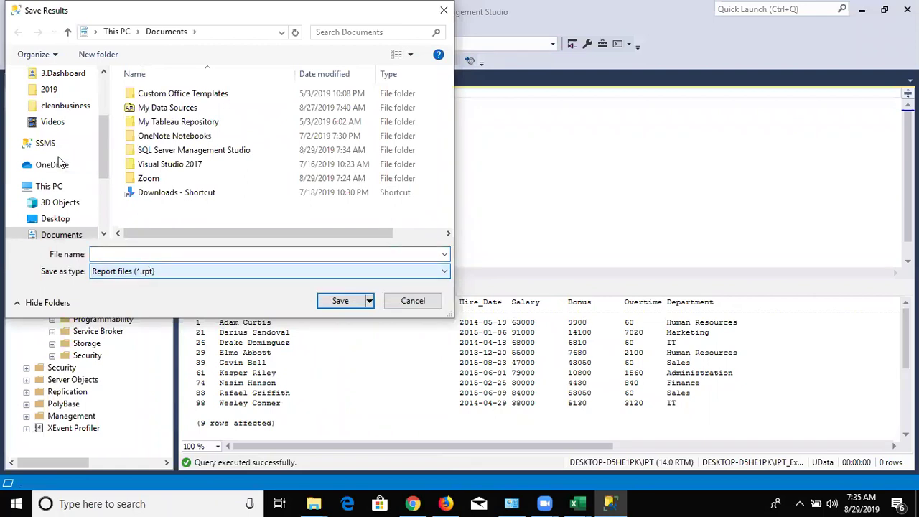
{"action": "left_click", "coordinate": [136, 255]}
{"action": "type", "text": "tt"}
{"action": "left_click", "coordinate": [355, 306]}
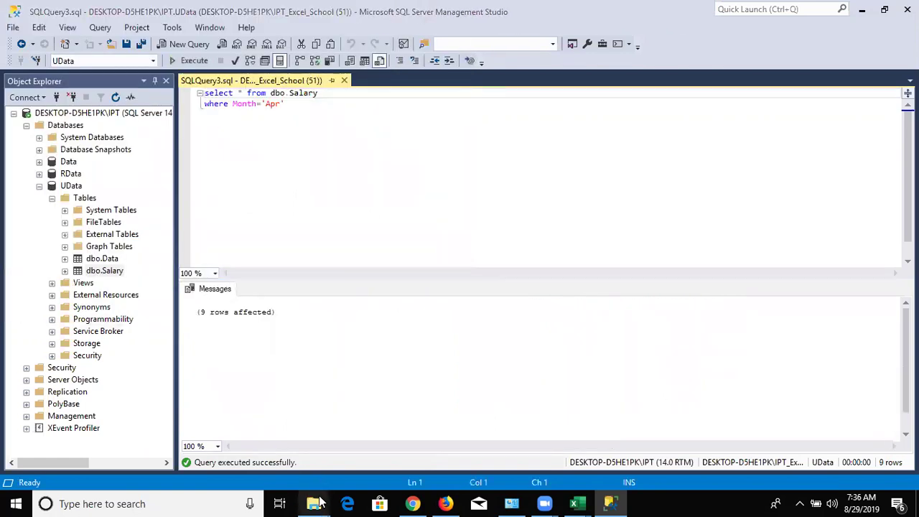
Switch to File Explorer and open the tt.rpt report file in the Documents folder.
{"action": "mouse_move", "coordinate": [316, 503]}
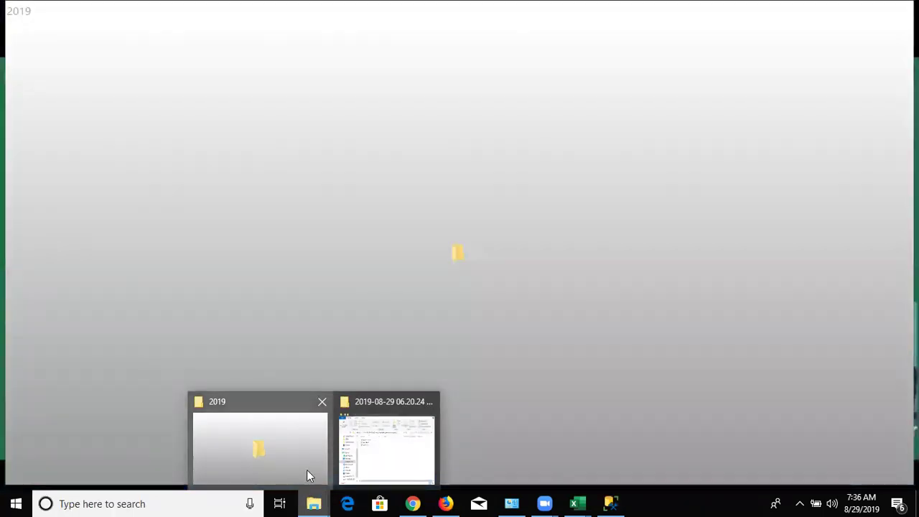
{"action": "left_click", "coordinate": [307, 471]}
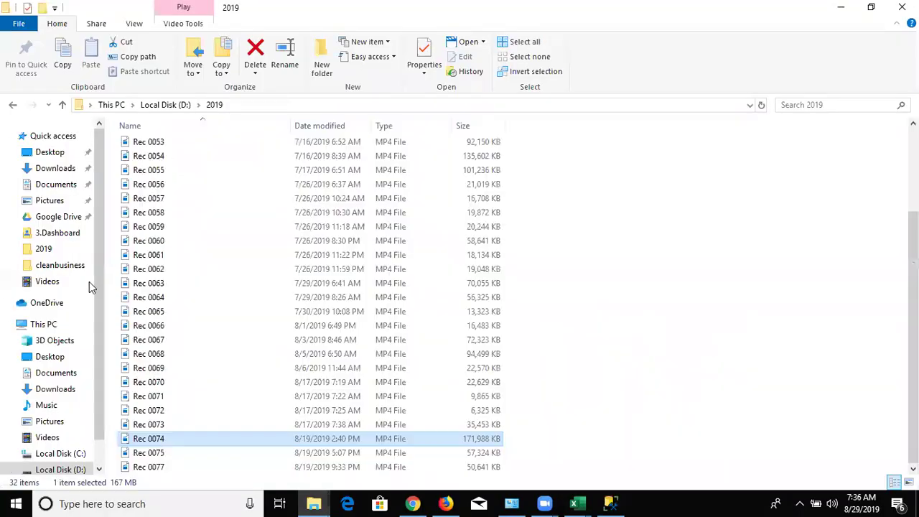
{"action": "left_click", "coordinate": [55, 186]}
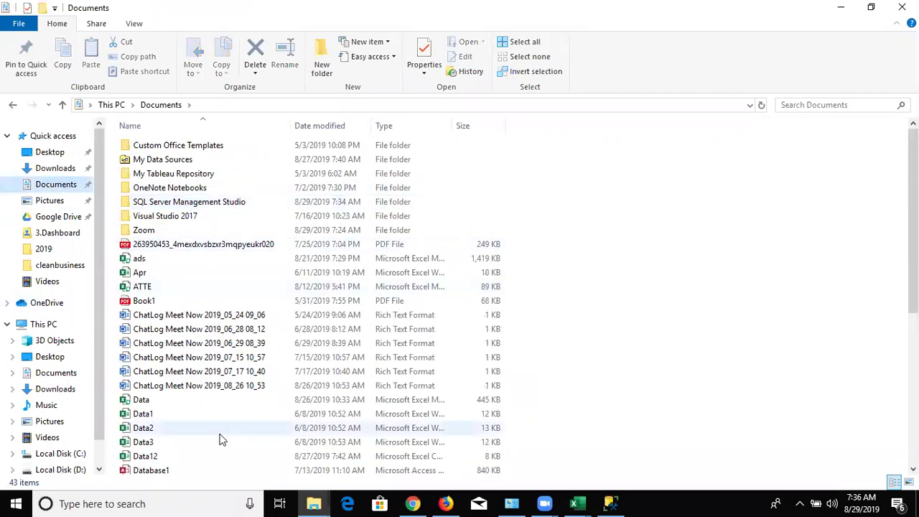
{"action": "scroll", "coordinate": [218, 433], "scroll_direction": "down", "scroll_amount": 6}
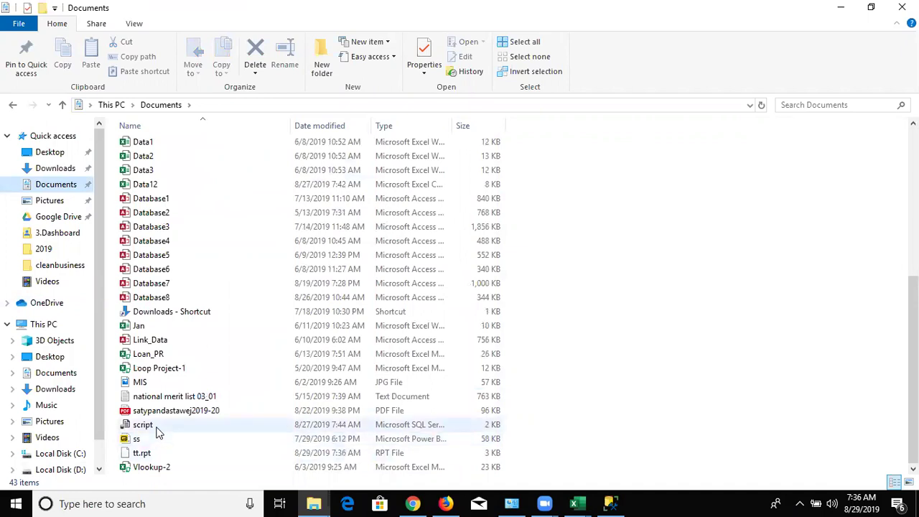
{"action": "left_click", "coordinate": [182, 455]}
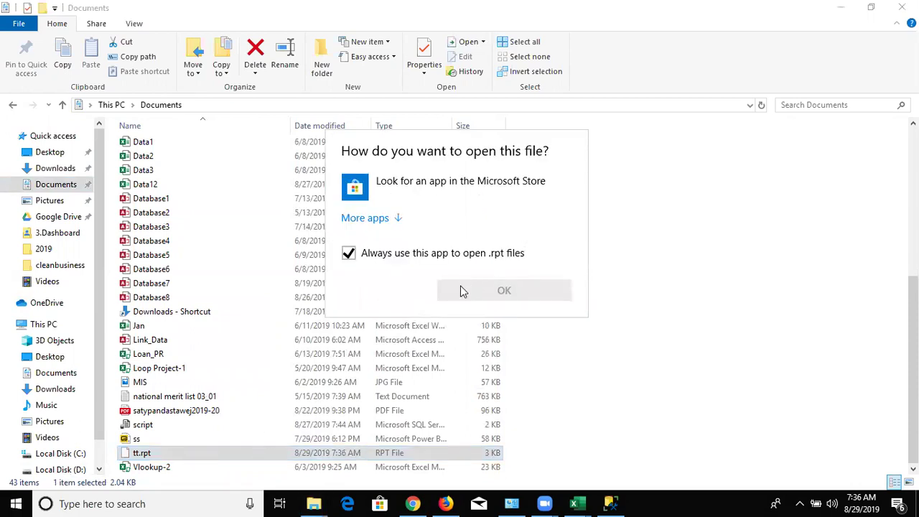
Set Notepad as the default app for .rpt files, view the tt report in it and close it.
{"action": "left_click", "coordinate": [363, 218]}
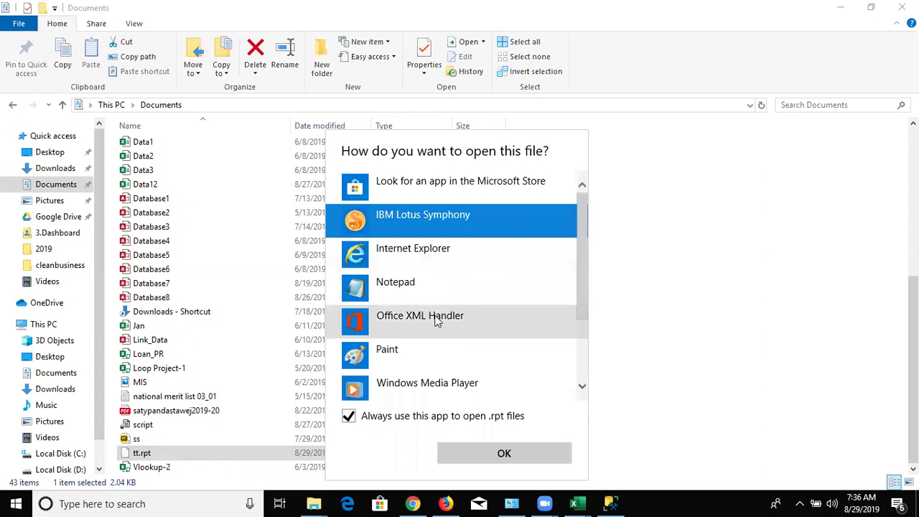
{"action": "scroll", "coordinate": [434, 320], "scroll_direction": "down", "scroll_amount": 3}
{"action": "scroll", "coordinate": [424, 309], "scroll_direction": "up", "scroll_amount": 3}
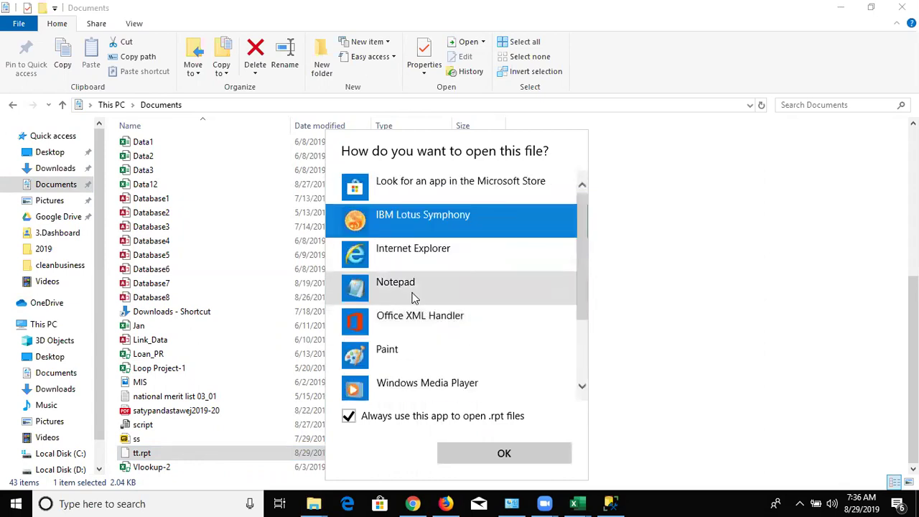
{"action": "left_click", "coordinate": [410, 295]}
{"action": "left_click", "coordinate": [496, 456]}
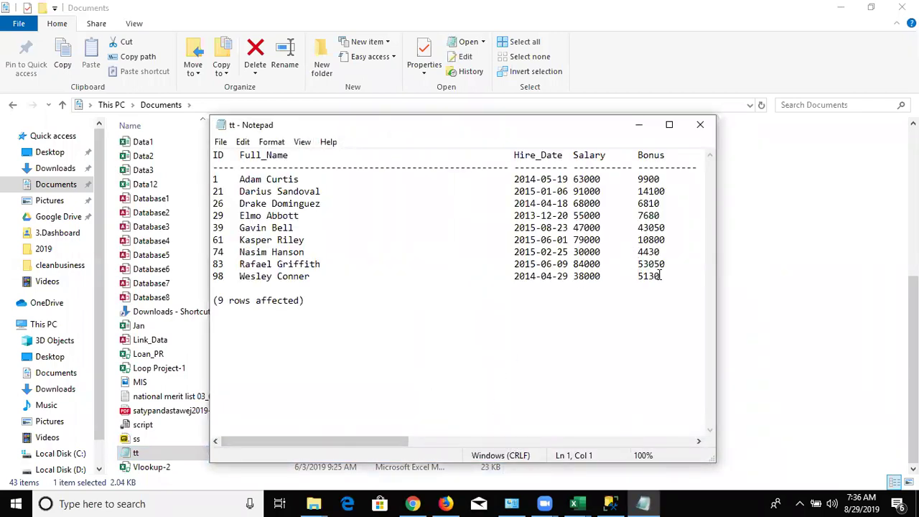
{"action": "left_click", "coordinate": [700, 126]}
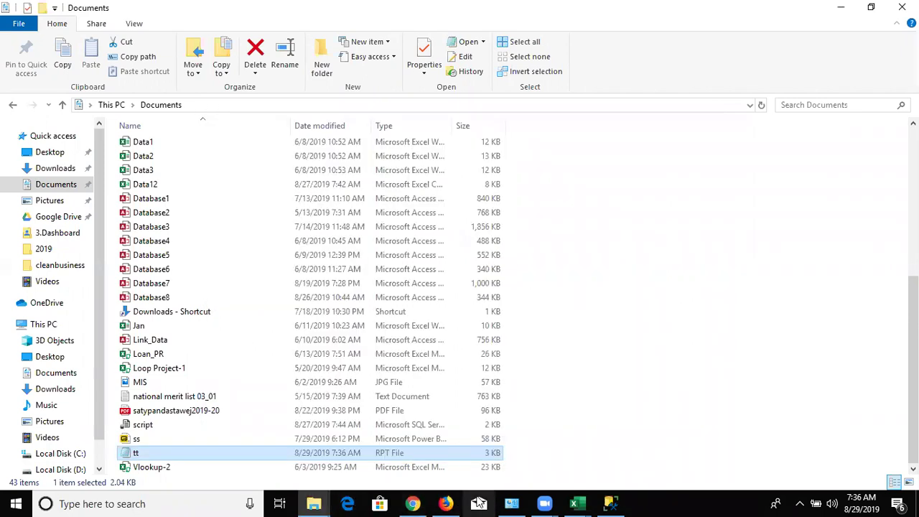
Switch to the loop_Q 27.08.2019 (1) workbook in Excel and add a new blank sheet.
{"action": "left_click", "coordinate": [574, 503]}
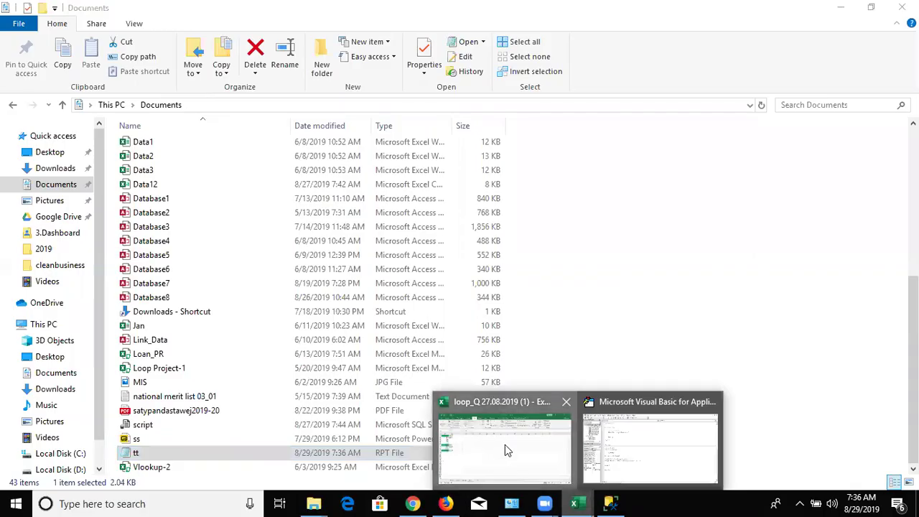
{"action": "left_click", "coordinate": [505, 451]}
{"action": "left_click", "coordinate": [270, 466]}
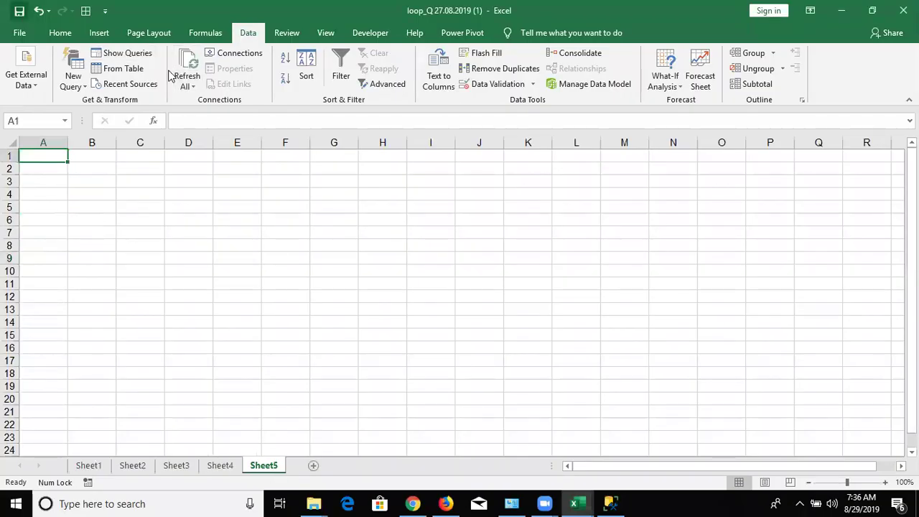
{"action": "left_click", "coordinate": [21, 33]}
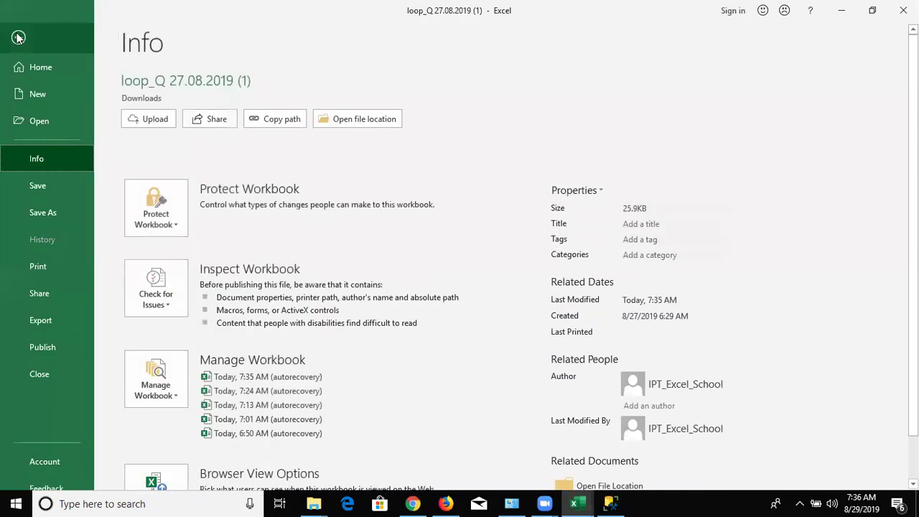
{"action": "left_click", "coordinate": [19, 38]}
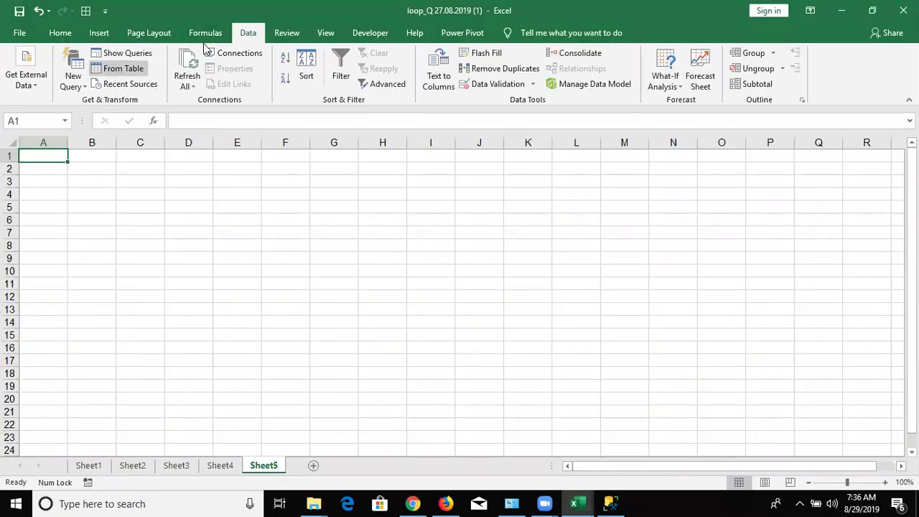
Start a text file import of the tt report from the Documents folder, with all file types listed.
{"action": "left_click", "coordinate": [40, 89]}
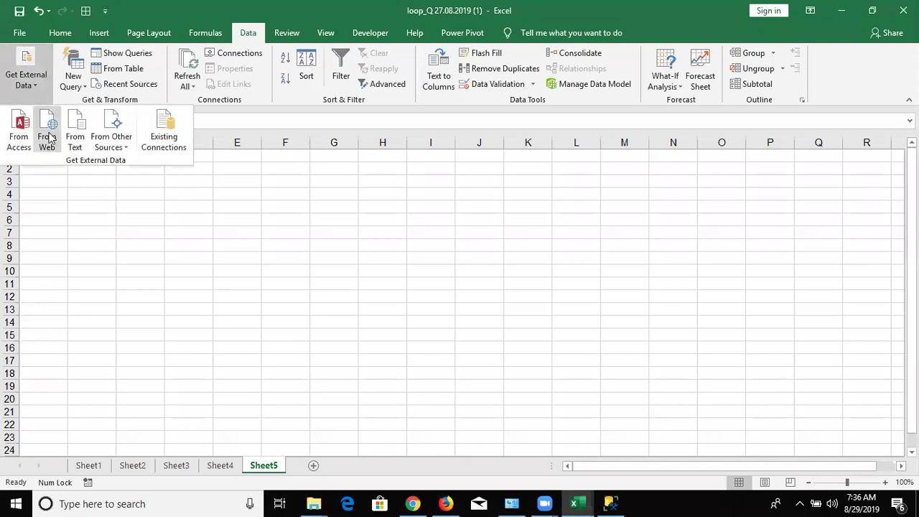
{"action": "left_click", "coordinate": [79, 142]}
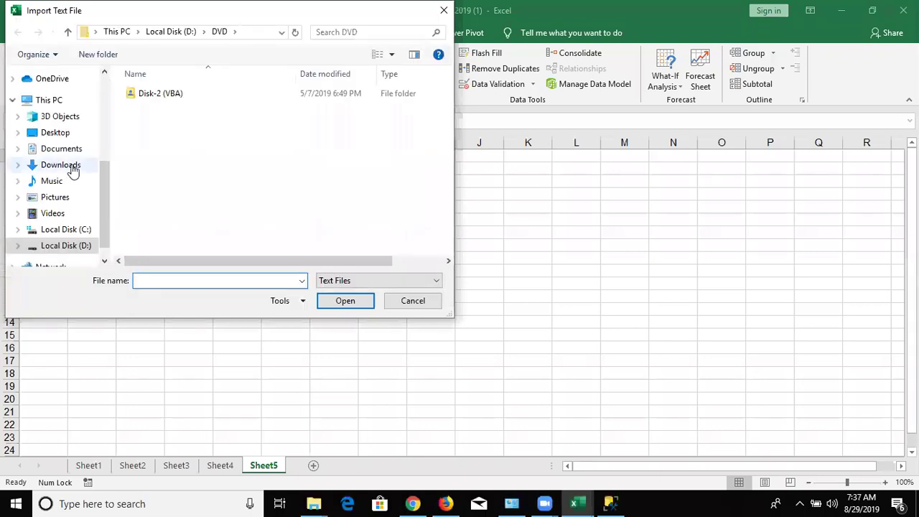
{"action": "left_click", "coordinate": [66, 150]}
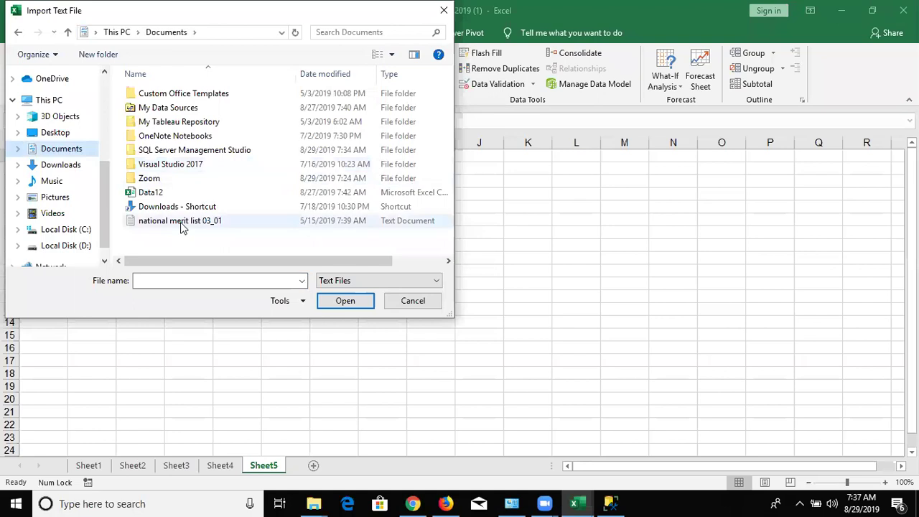
{"action": "left_click", "coordinate": [390, 281]}
{"action": "left_click", "coordinate": [390, 290]}
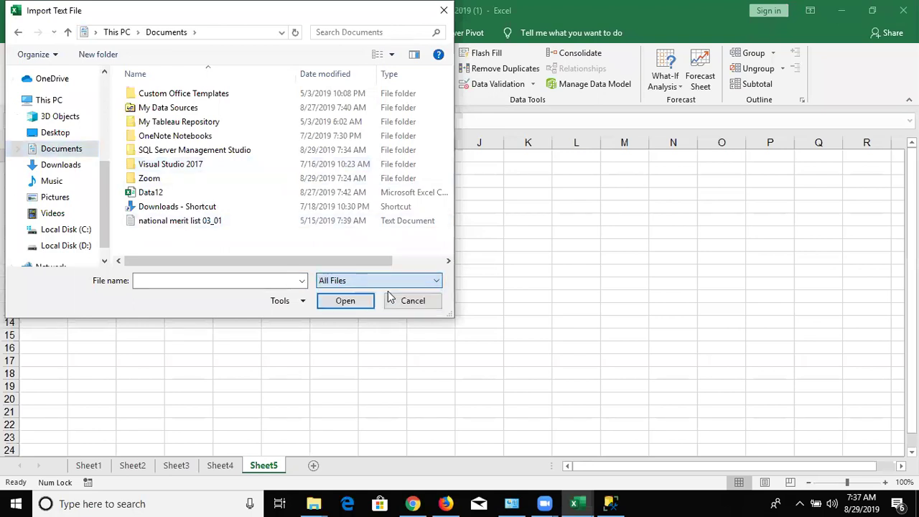
{"action": "left_click_drag", "start_coordinate": [445, 108], "coordinate": [448, 236]}
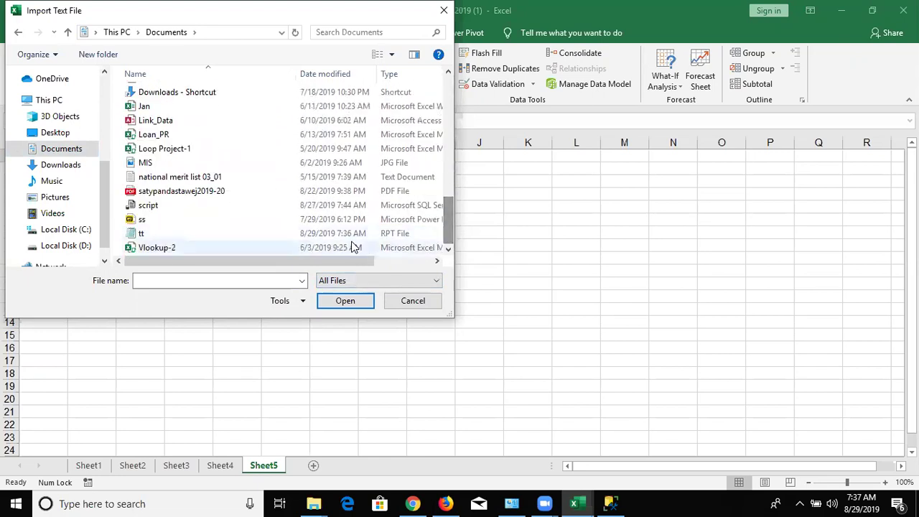
{"action": "left_click", "coordinate": [350, 234]}
{"action": "left_click", "coordinate": [345, 302]}
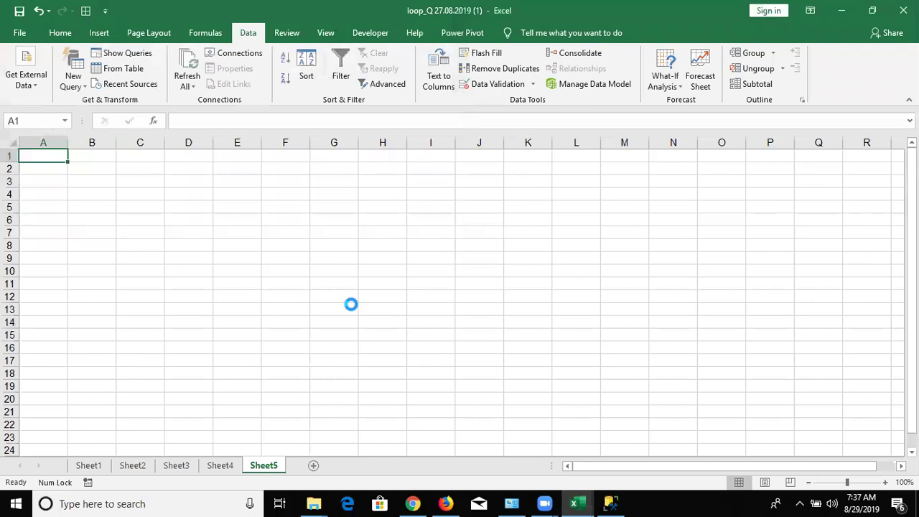
Try splitting the report text as delimited data with the space delimiter, and return to the data type choice.
{"action": "left_click", "coordinate": [381, 183]}
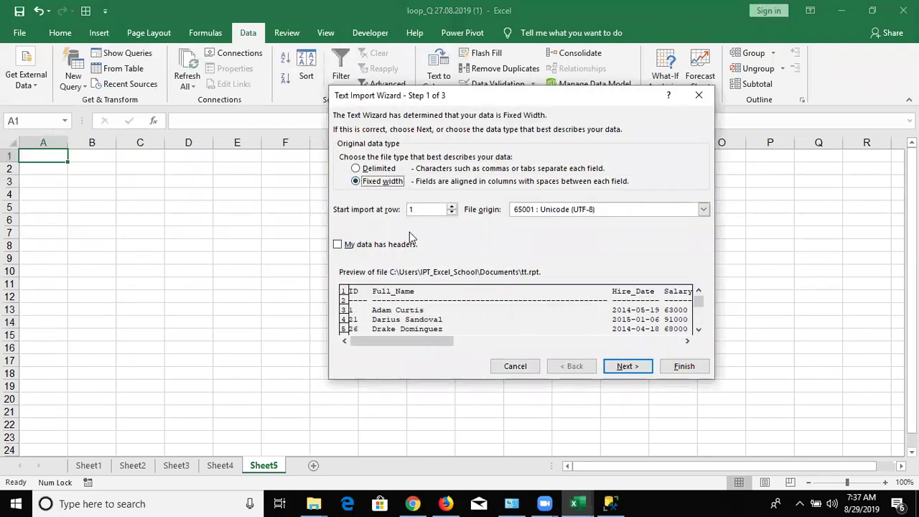
{"action": "left_click", "coordinate": [367, 169]}
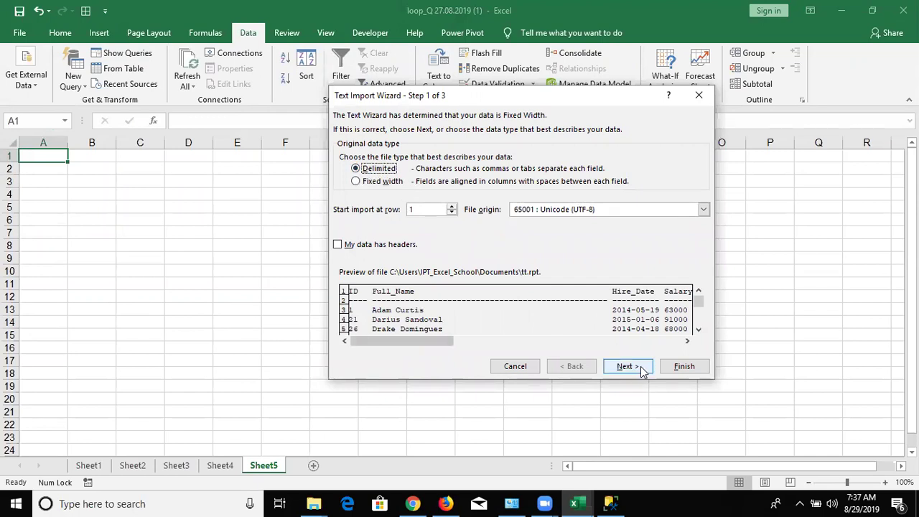
{"action": "left_click", "coordinate": [639, 369]}
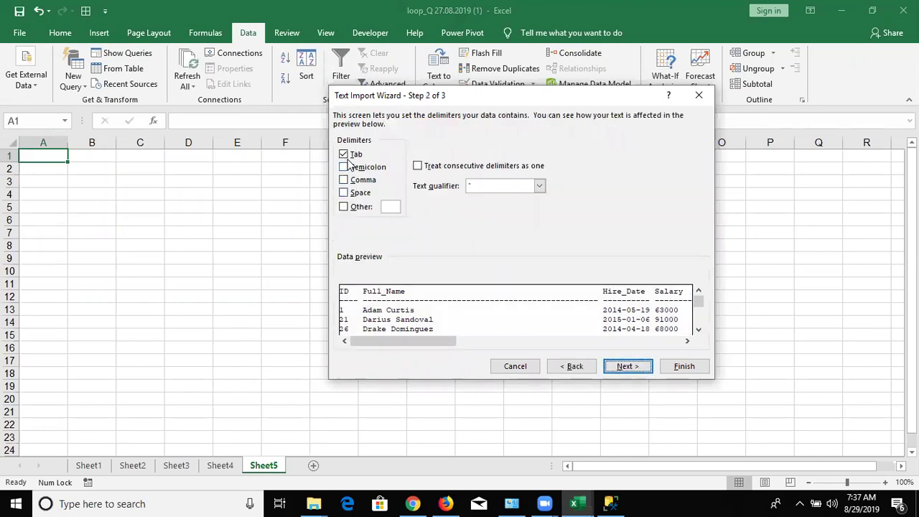
{"action": "left_click", "coordinate": [343, 193]}
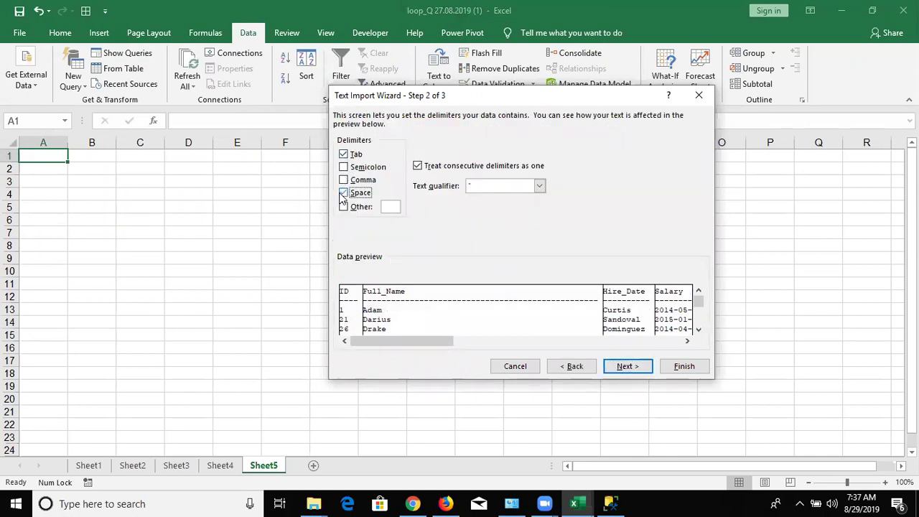
{"action": "left_click", "coordinate": [344, 193]}
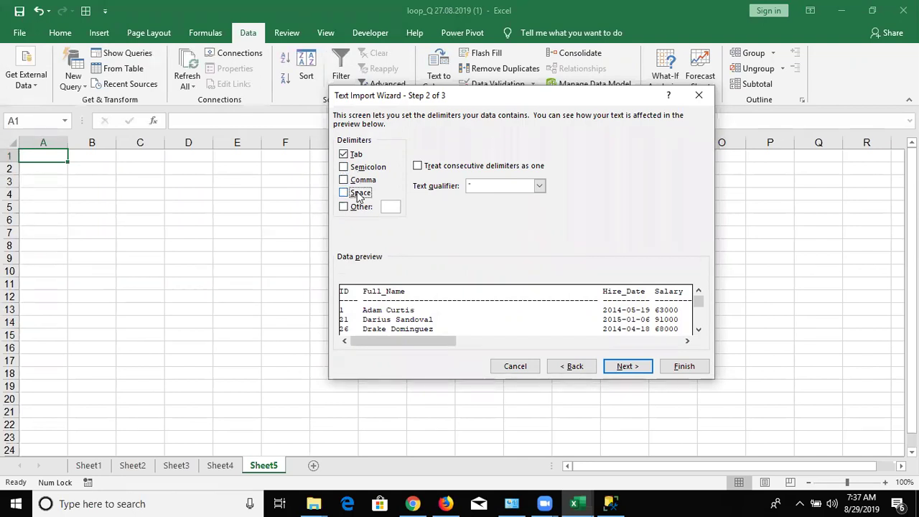
{"action": "left_click", "coordinate": [355, 184]}
{"action": "left_click", "coordinate": [360, 181]}
{"action": "left_click", "coordinate": [356, 193]}
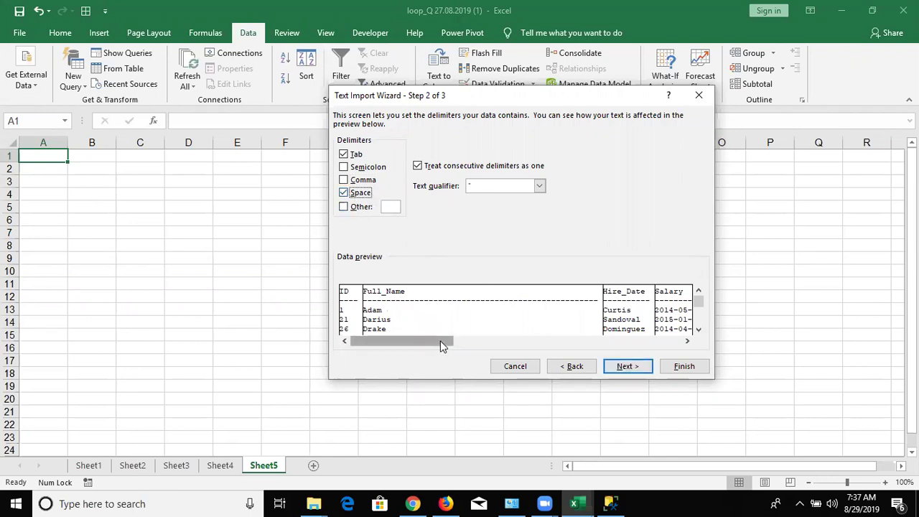
{"action": "left_click_drag", "start_coordinate": [436, 344], "coordinate": [402, 344]}
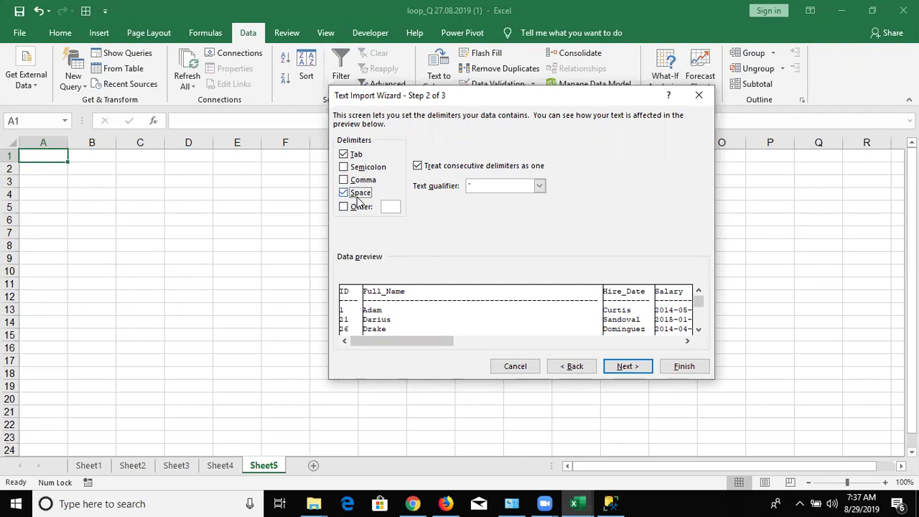
{"action": "left_click", "coordinate": [359, 197]}
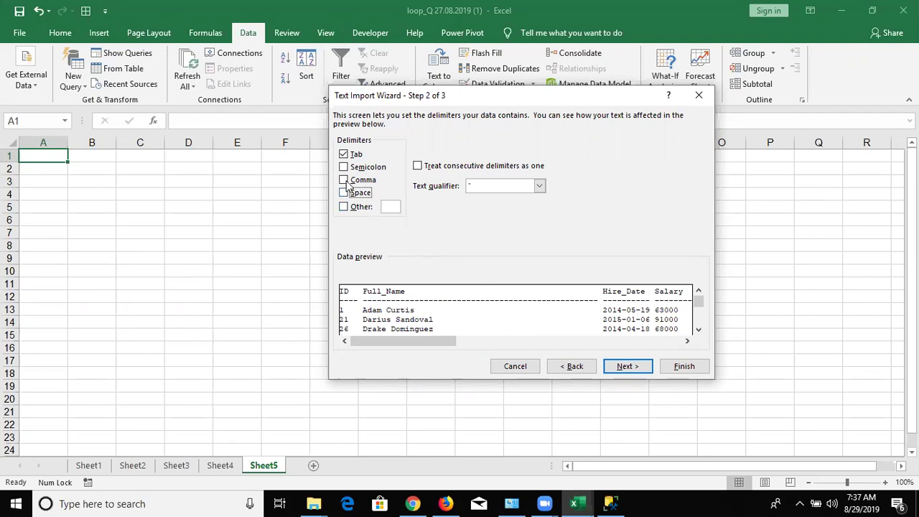
{"action": "left_click", "coordinate": [573, 366]}
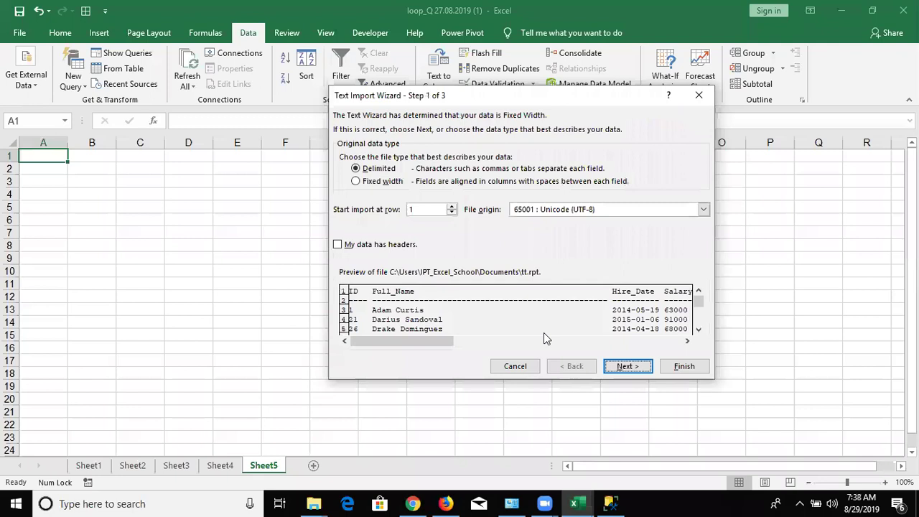
Choose fixed width for the import and merge the two column breaks between ID and Full_Name into one.
{"action": "left_click", "coordinate": [364, 182]}
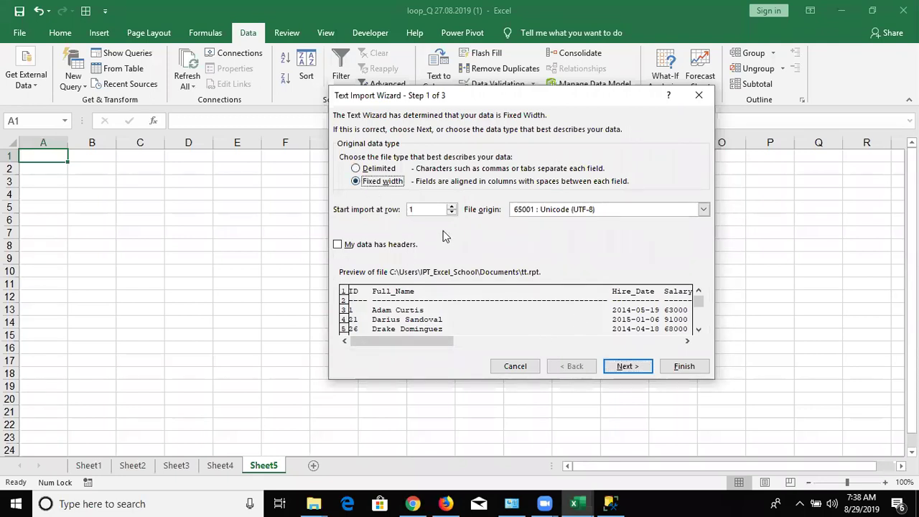
{"action": "left_click", "coordinate": [626, 367]}
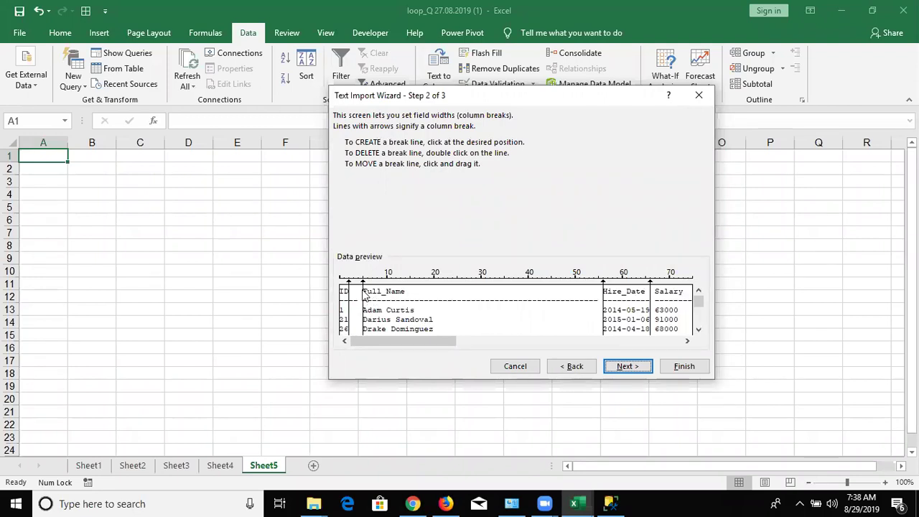
{"action": "left_click_drag", "start_coordinate": [350, 296], "coordinate": [363, 298]}
{"action": "left_click_drag", "start_coordinate": [364, 296], "coordinate": [359, 299]}
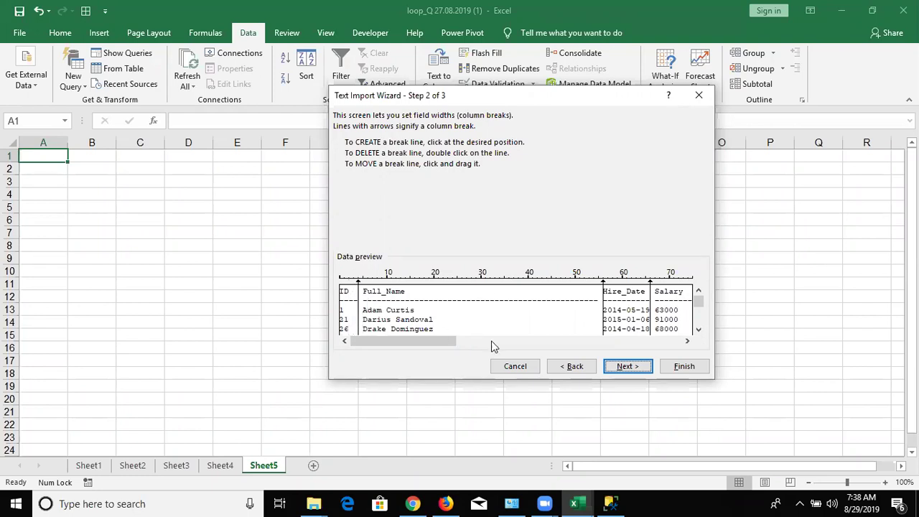
Check the remaining column breaks, finish the text import and place the data in the existing worksheet at cell A1.
{"action": "left_click_drag", "start_coordinate": [439, 341], "coordinate": [517, 341]}
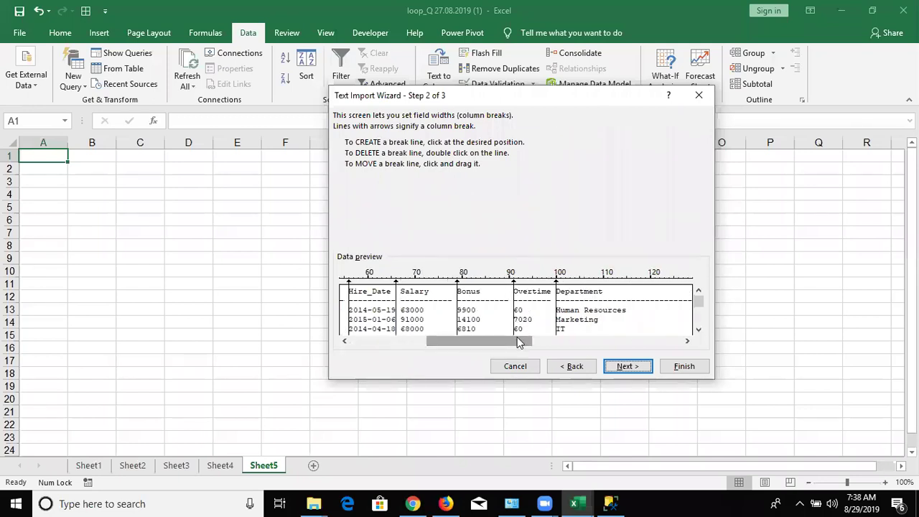
{"action": "left_click", "coordinate": [622, 368]}
{"action": "left_click", "coordinate": [671, 368]}
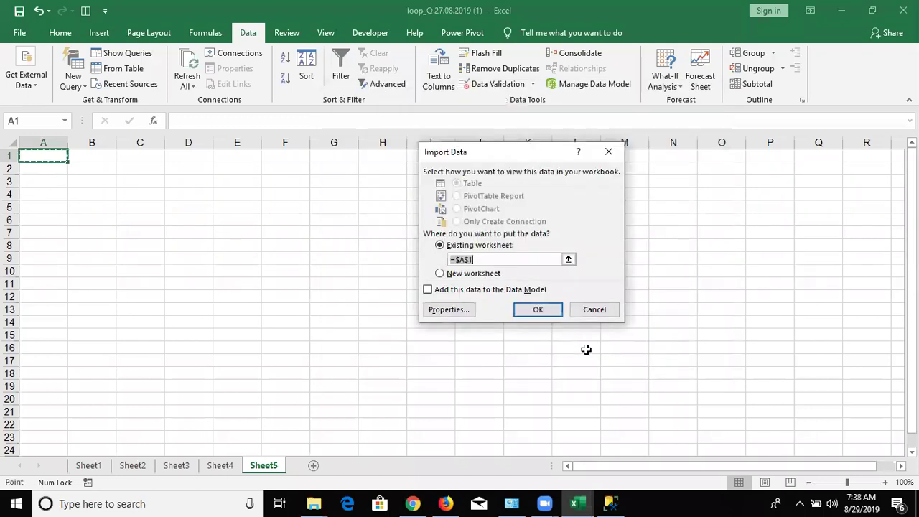
{"action": "left_click", "coordinate": [546, 313]}
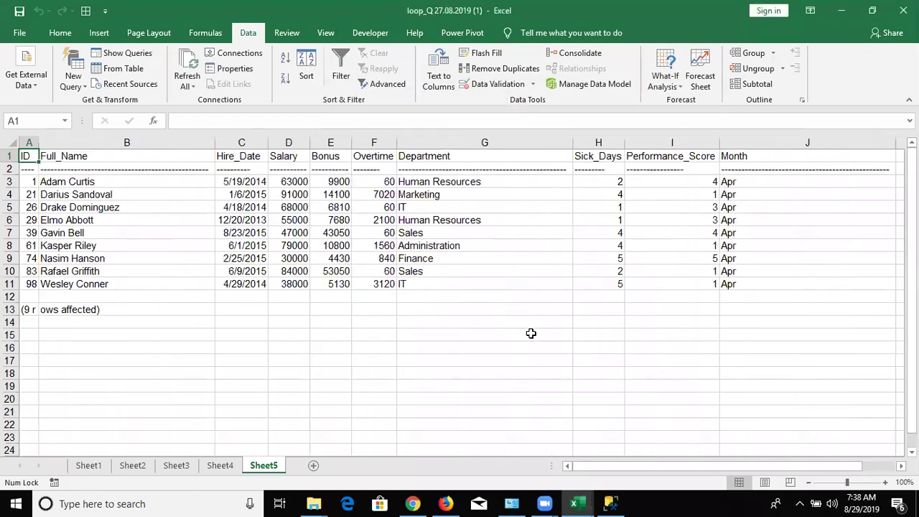
{"action": "left_click", "coordinate": [540, 271]}
{"action": "left_click", "coordinate": [611, 270]}
{"action": "left_click", "coordinate": [762, 257]}
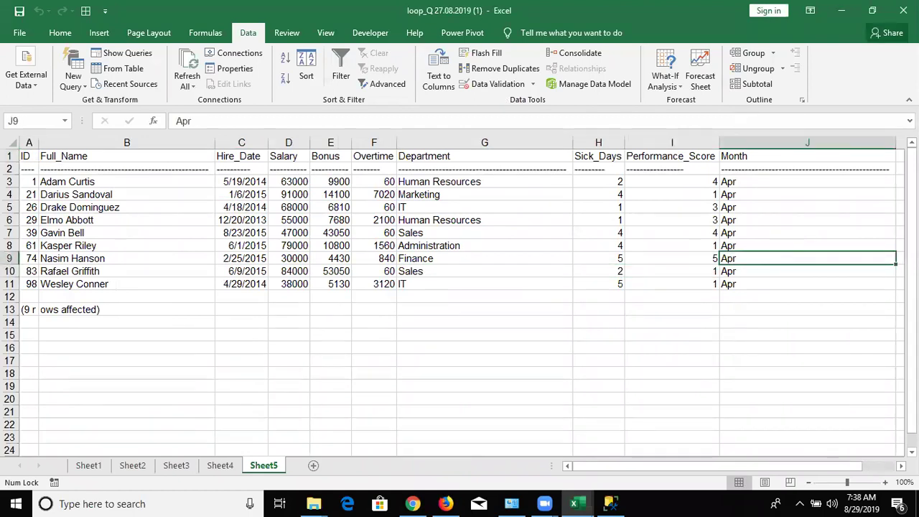
Close the Excel workbook without saving it and switch back to the SQLQuery3 query in SQL Server Management Studio.
{"action": "left_click", "coordinate": [903, 10]}
{"action": "left_click", "coordinate": [459, 278]}
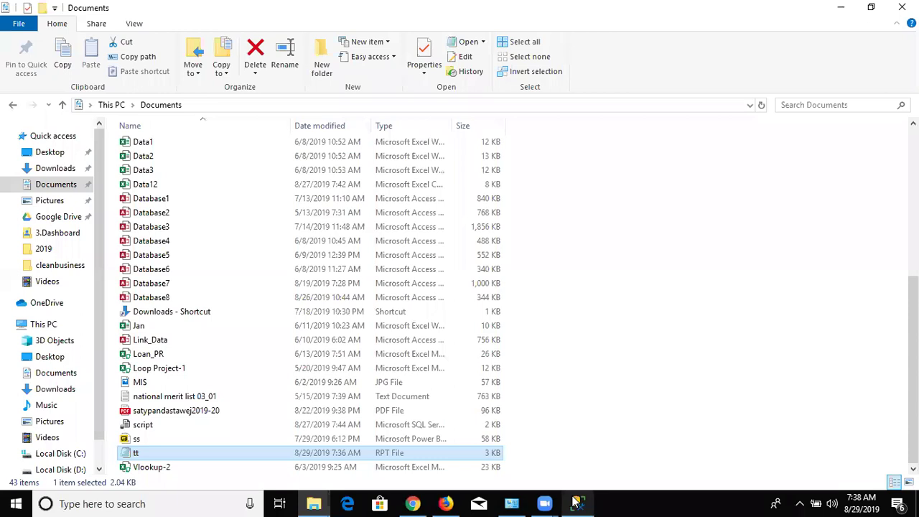
{"action": "mouse_move", "coordinate": [577, 503]}
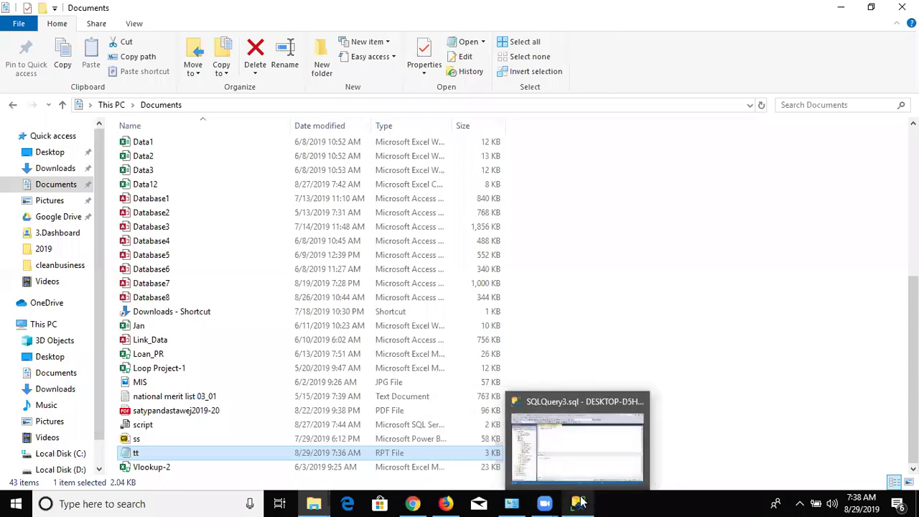
{"action": "left_click", "coordinate": [583, 502]}
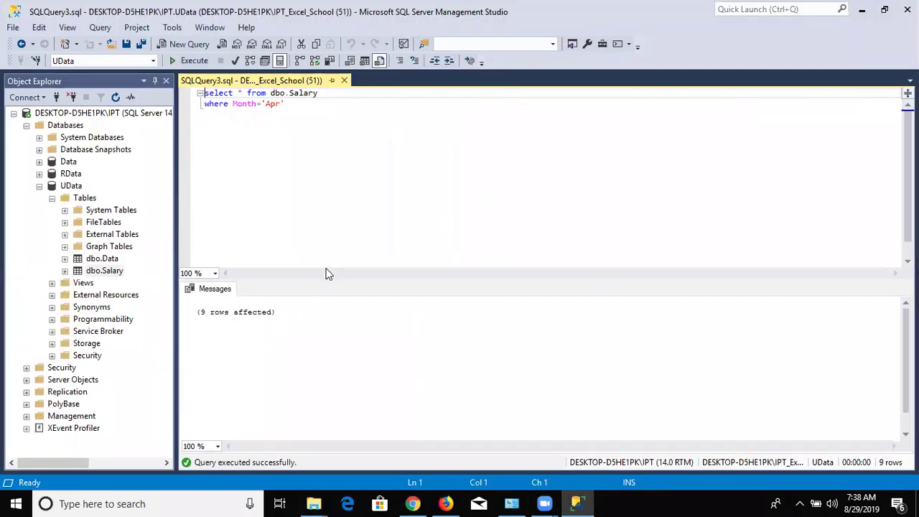
{"action": "left_click", "coordinate": [250, 151]}
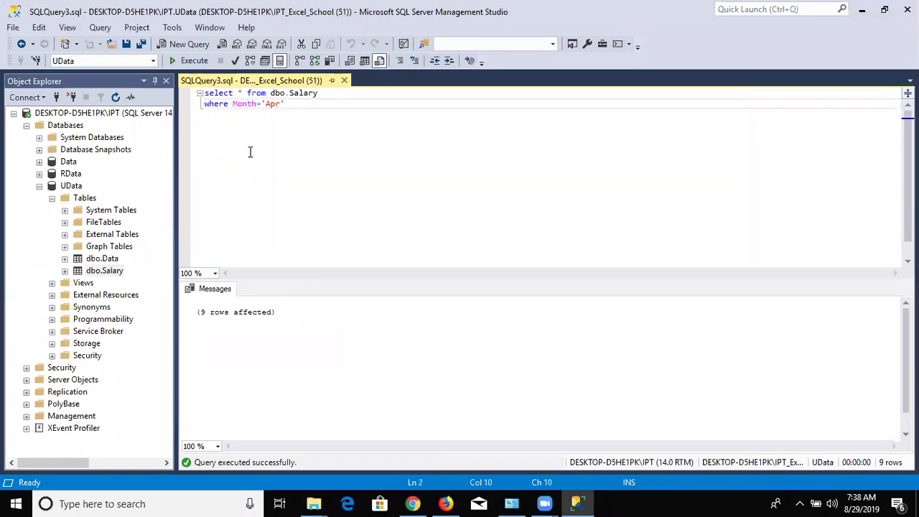
{"action": "key", "text": "Left"}
{"action": "key", "text": "Left"}
{"action": "key", "text": "Left"}
{"action": "key", "text": "Right"}
{"action": "key", "text": "Right"}
{"action": "key", "text": "Right"}
{"action": "left_click", "coordinate": [251, 129]}
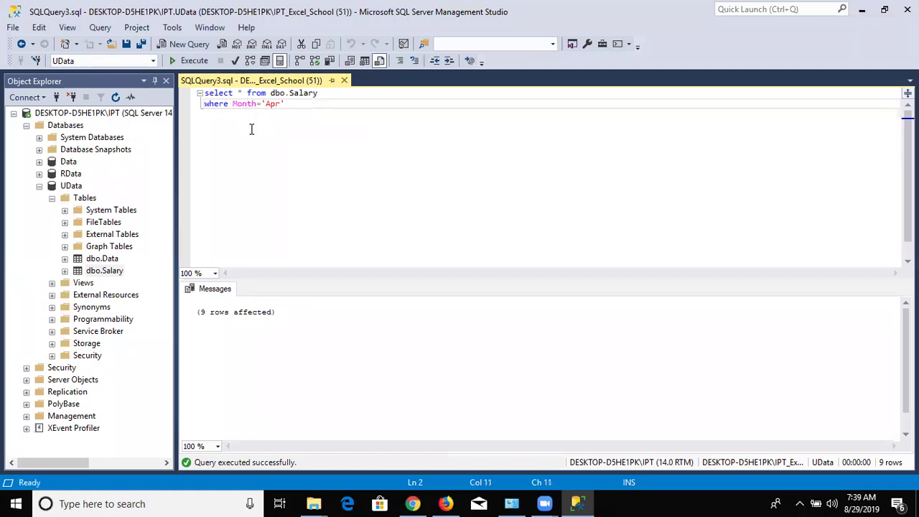